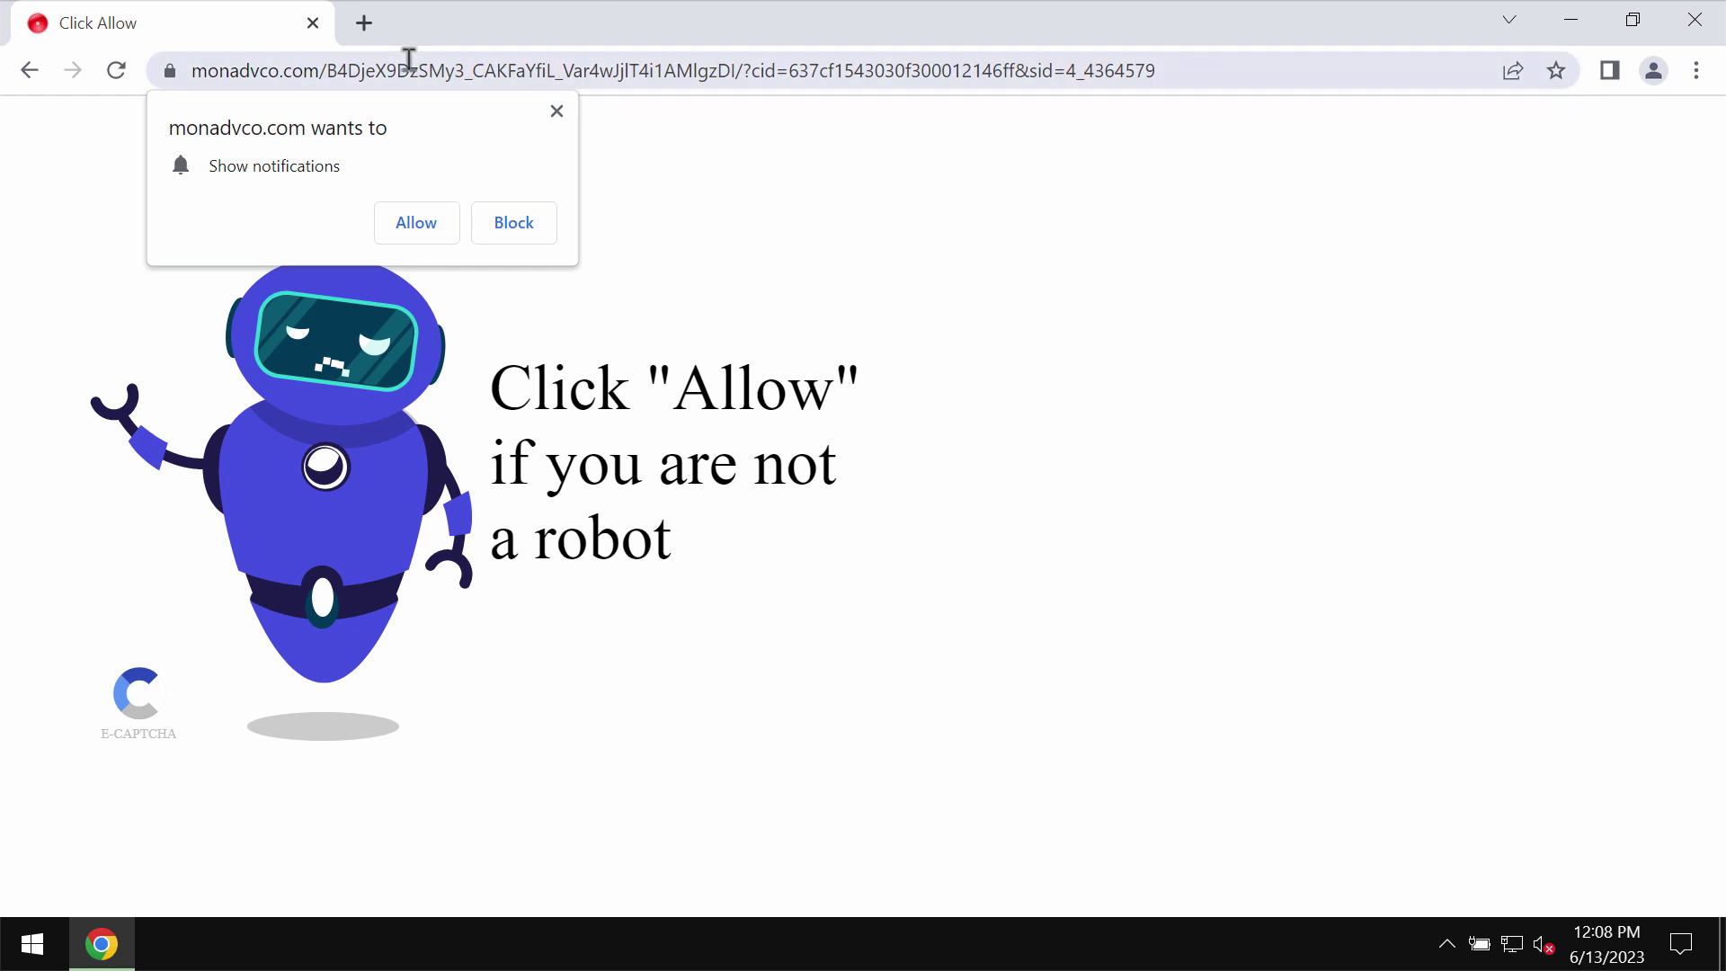
# Step: Allow monadvco.com to show notifications from its Chrome permission prompt
pyautogui.click(440, 237)
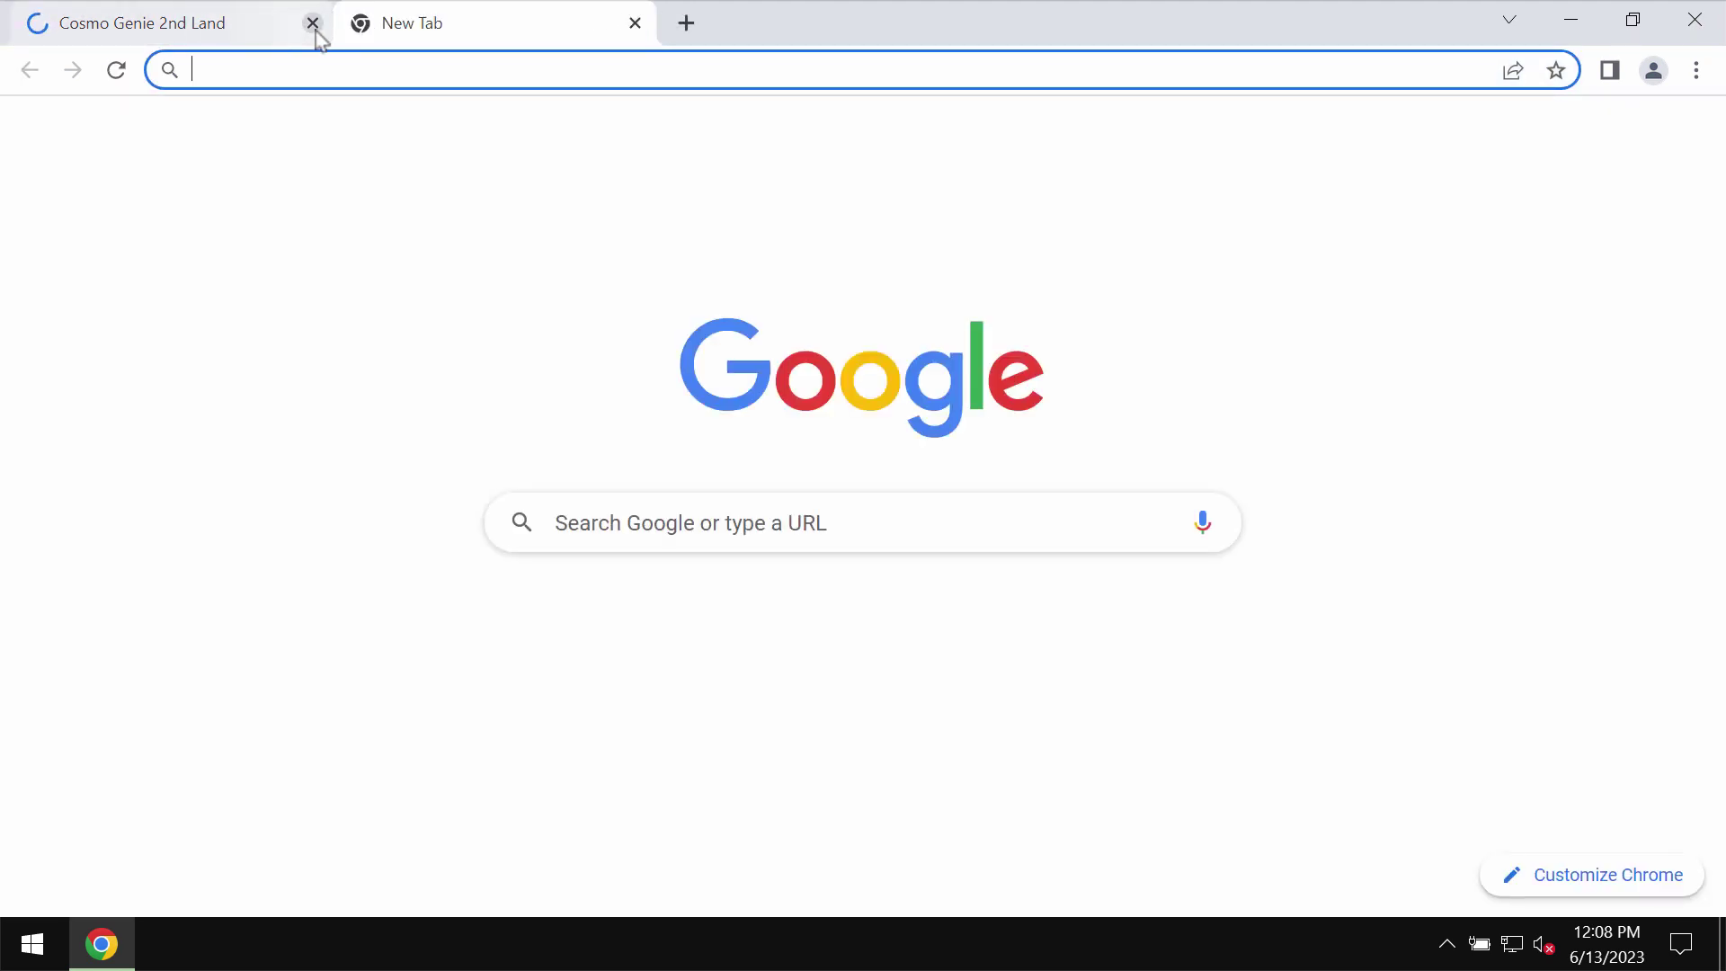
# Step: Close the 'Cosmo Genie 2nd Land' tab
pyautogui.click(313, 25)
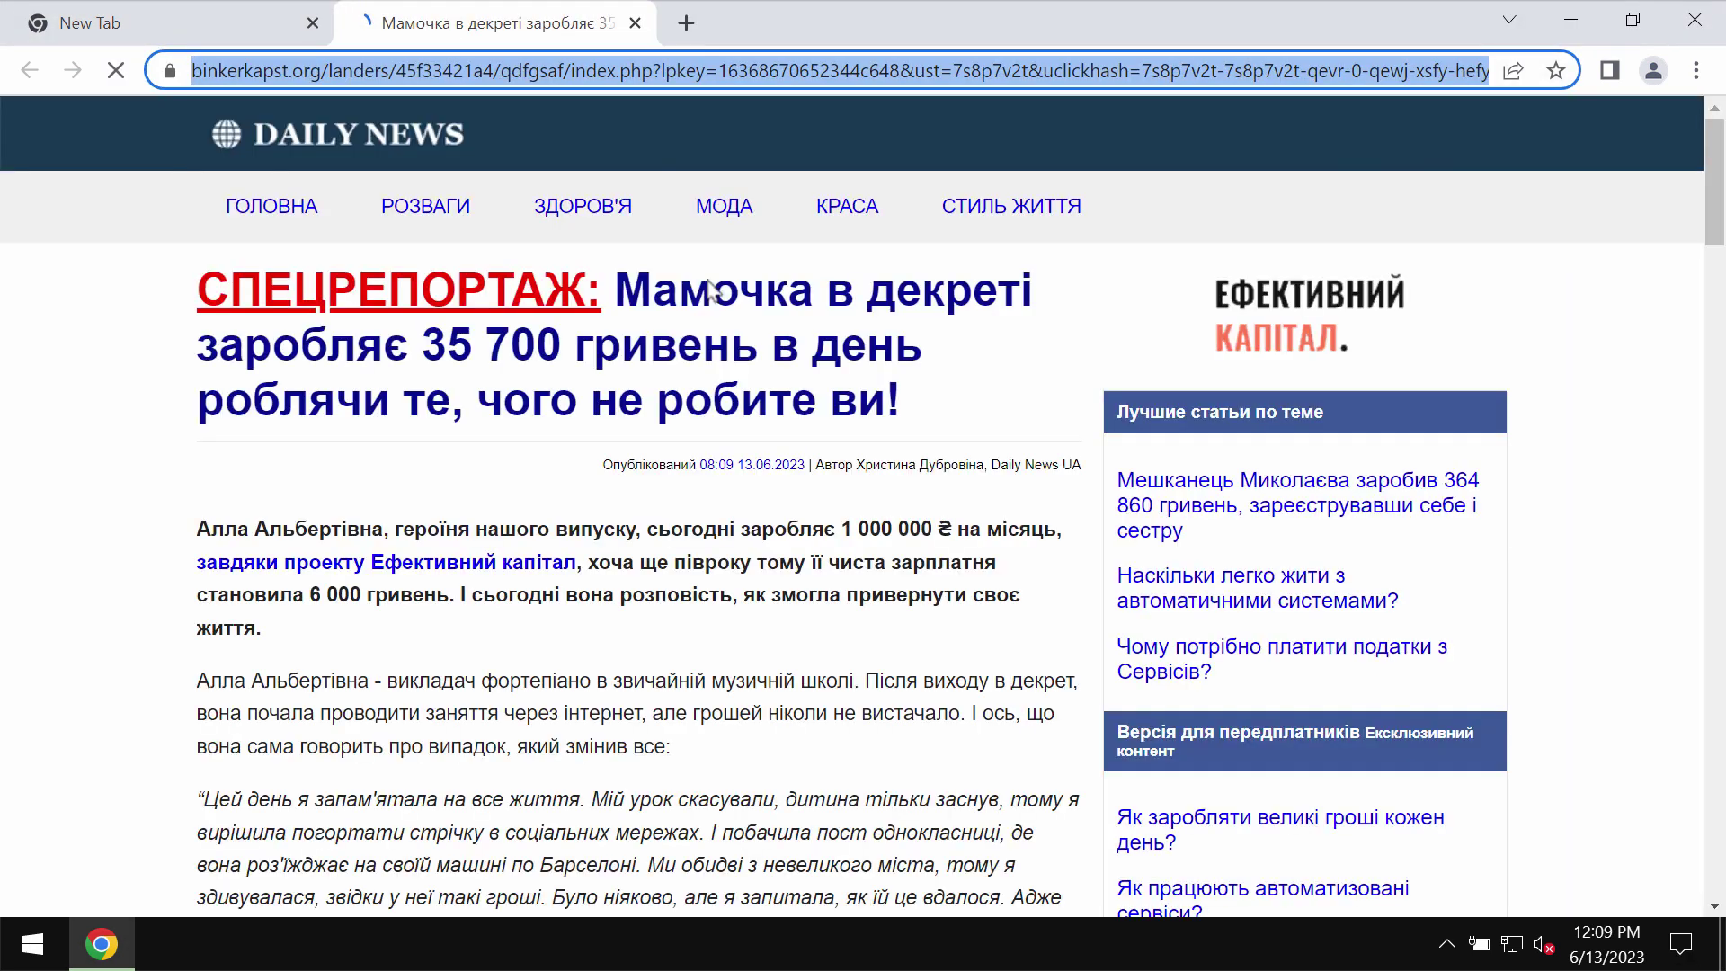
# Step: Close the Daily News ad tab and go to Privacy and security > Site settings > Notifications
pyautogui.click(635, 23)
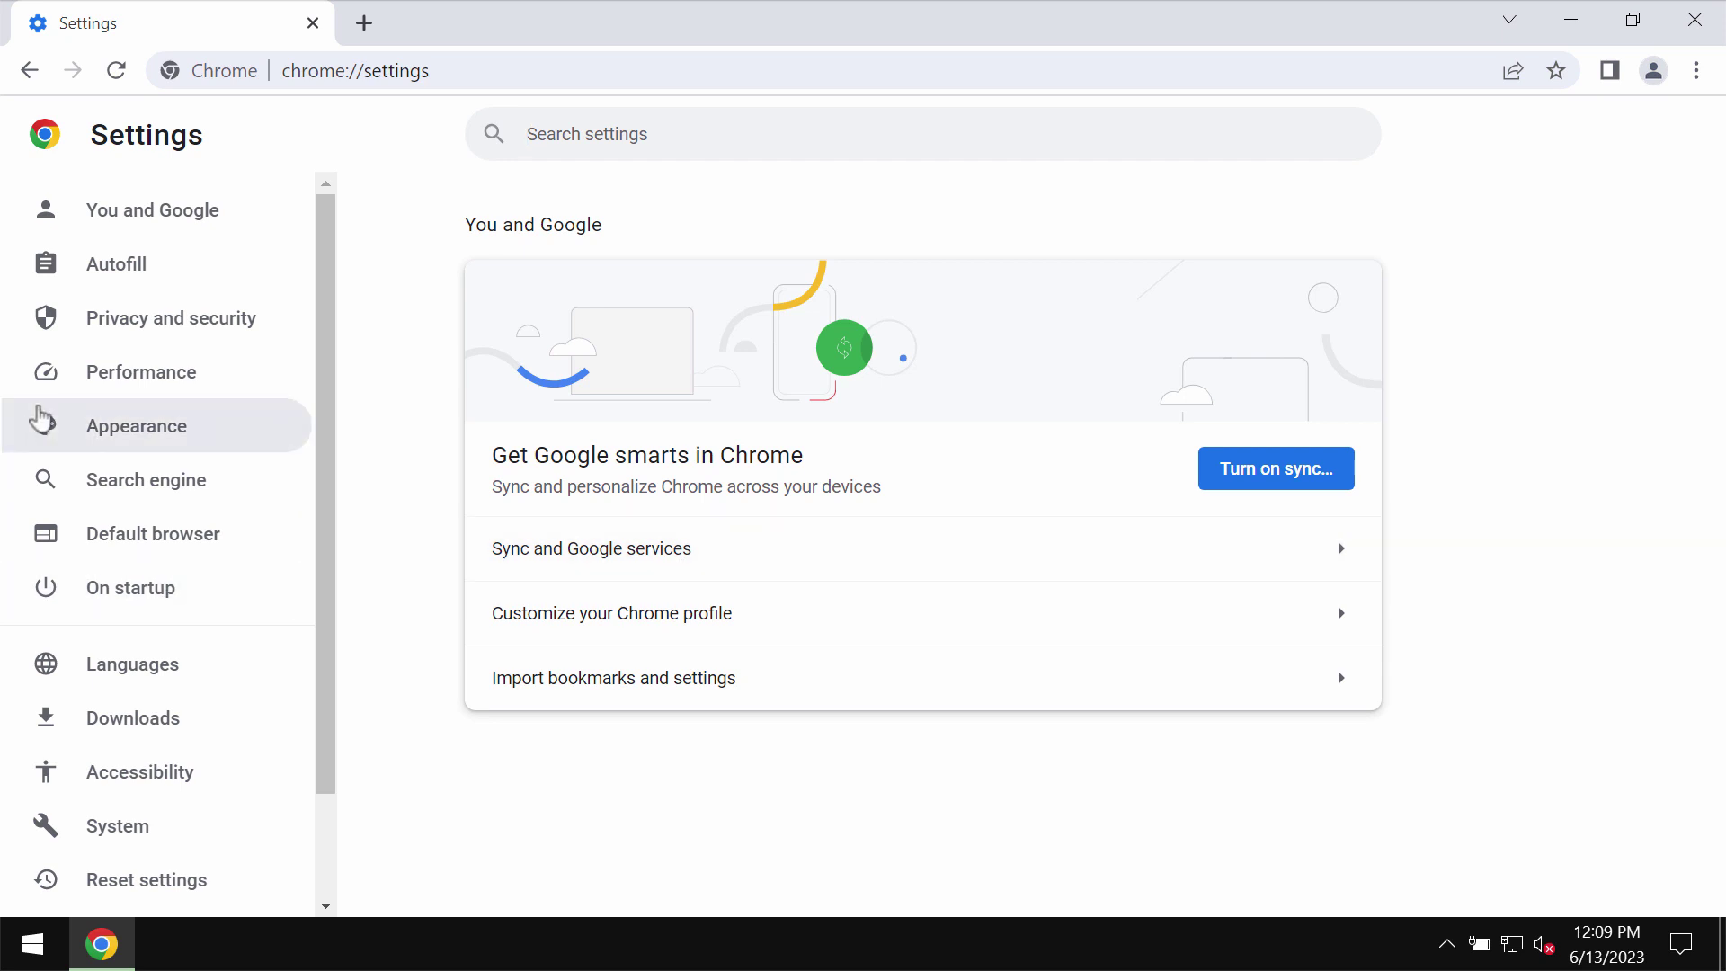
pyautogui.click(108, 319)
pyautogui.scroll(-4, 826, 576)
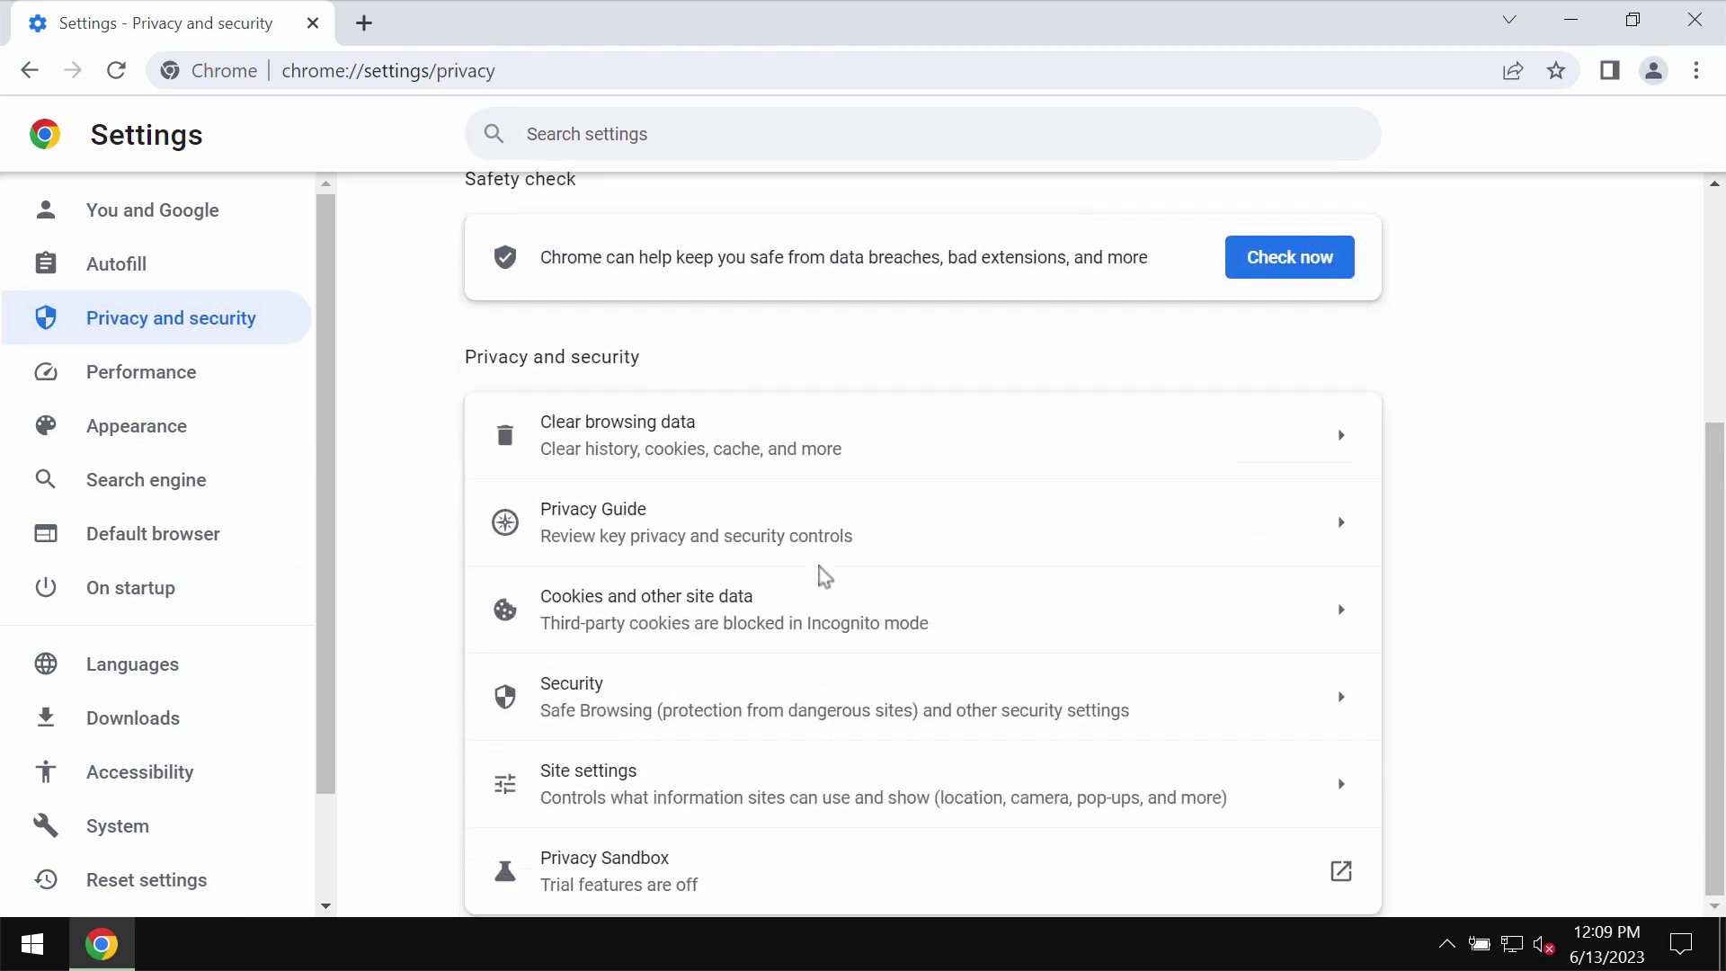
pyautogui.click(711, 902)
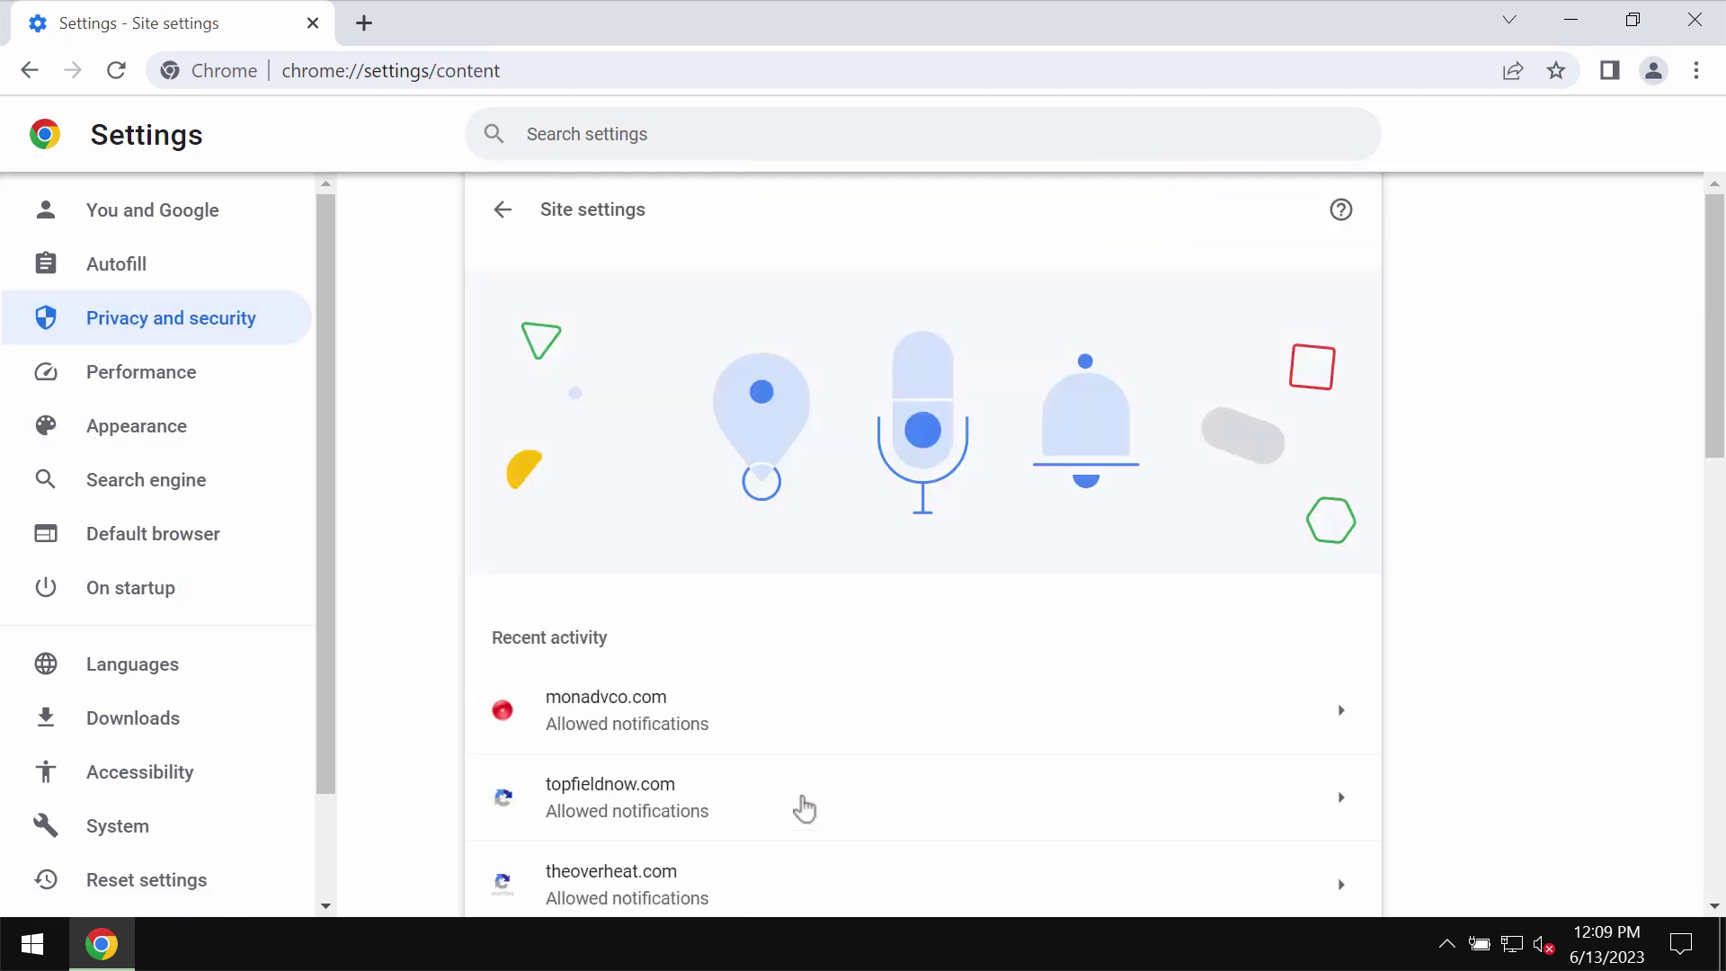
pyautogui.scroll(-6, 803, 808)
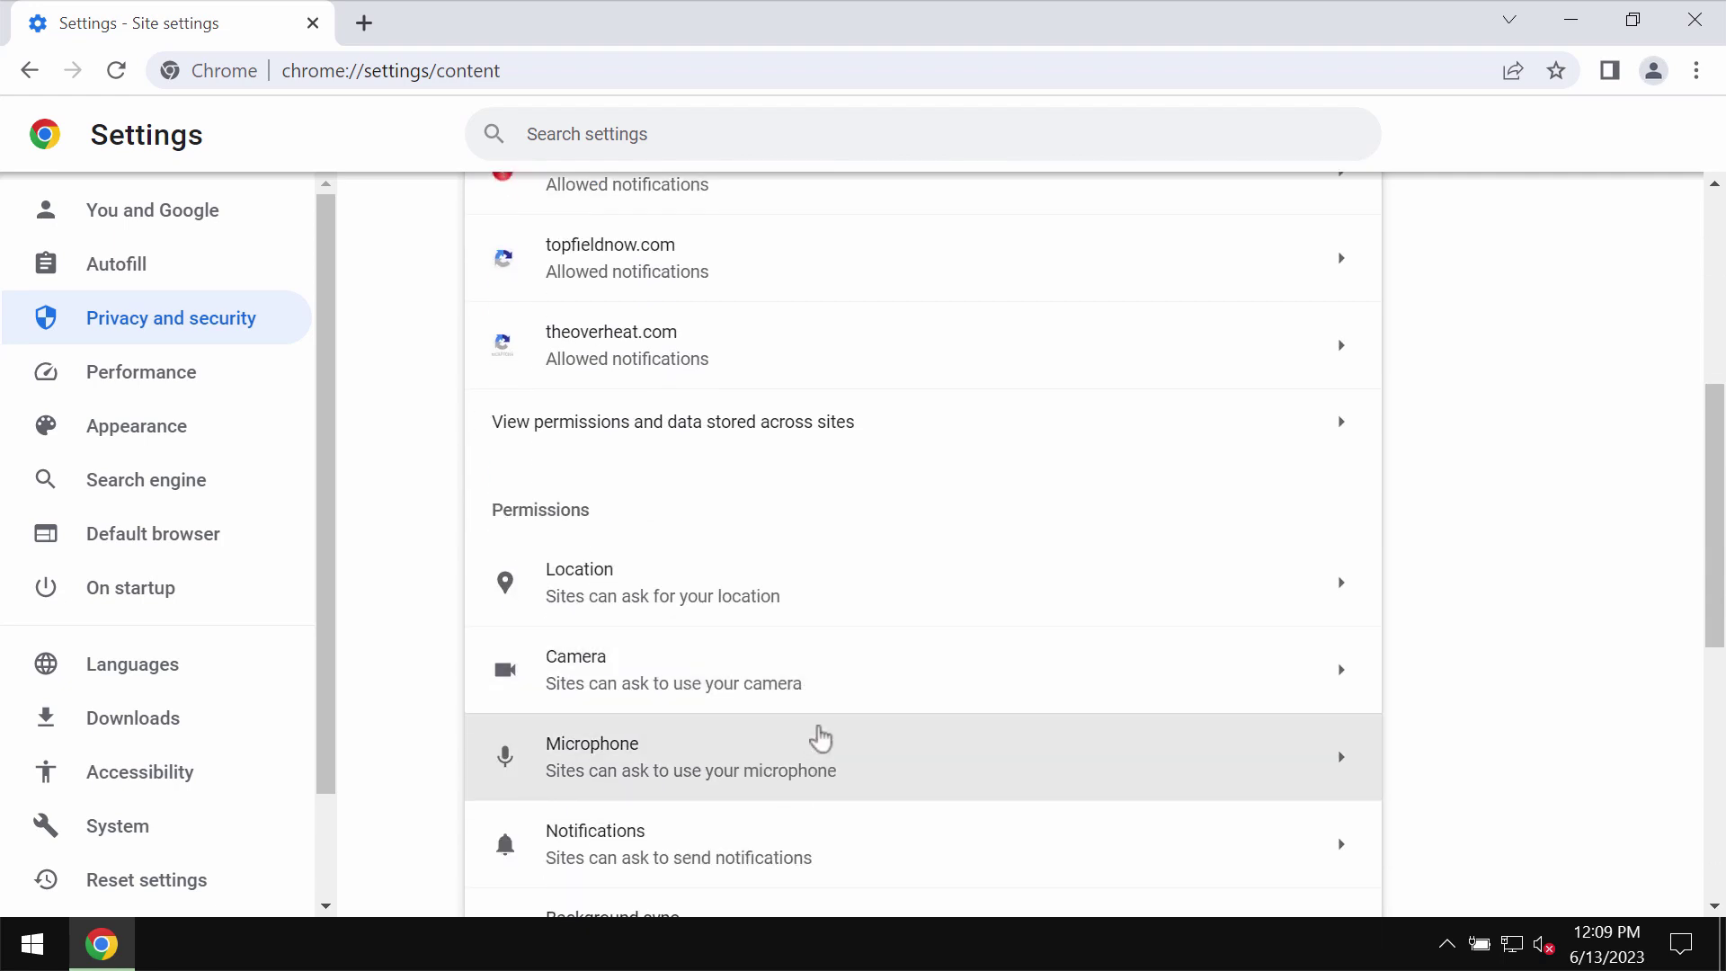
pyautogui.scroll(-2, 818, 739)
pyautogui.click(820, 737)
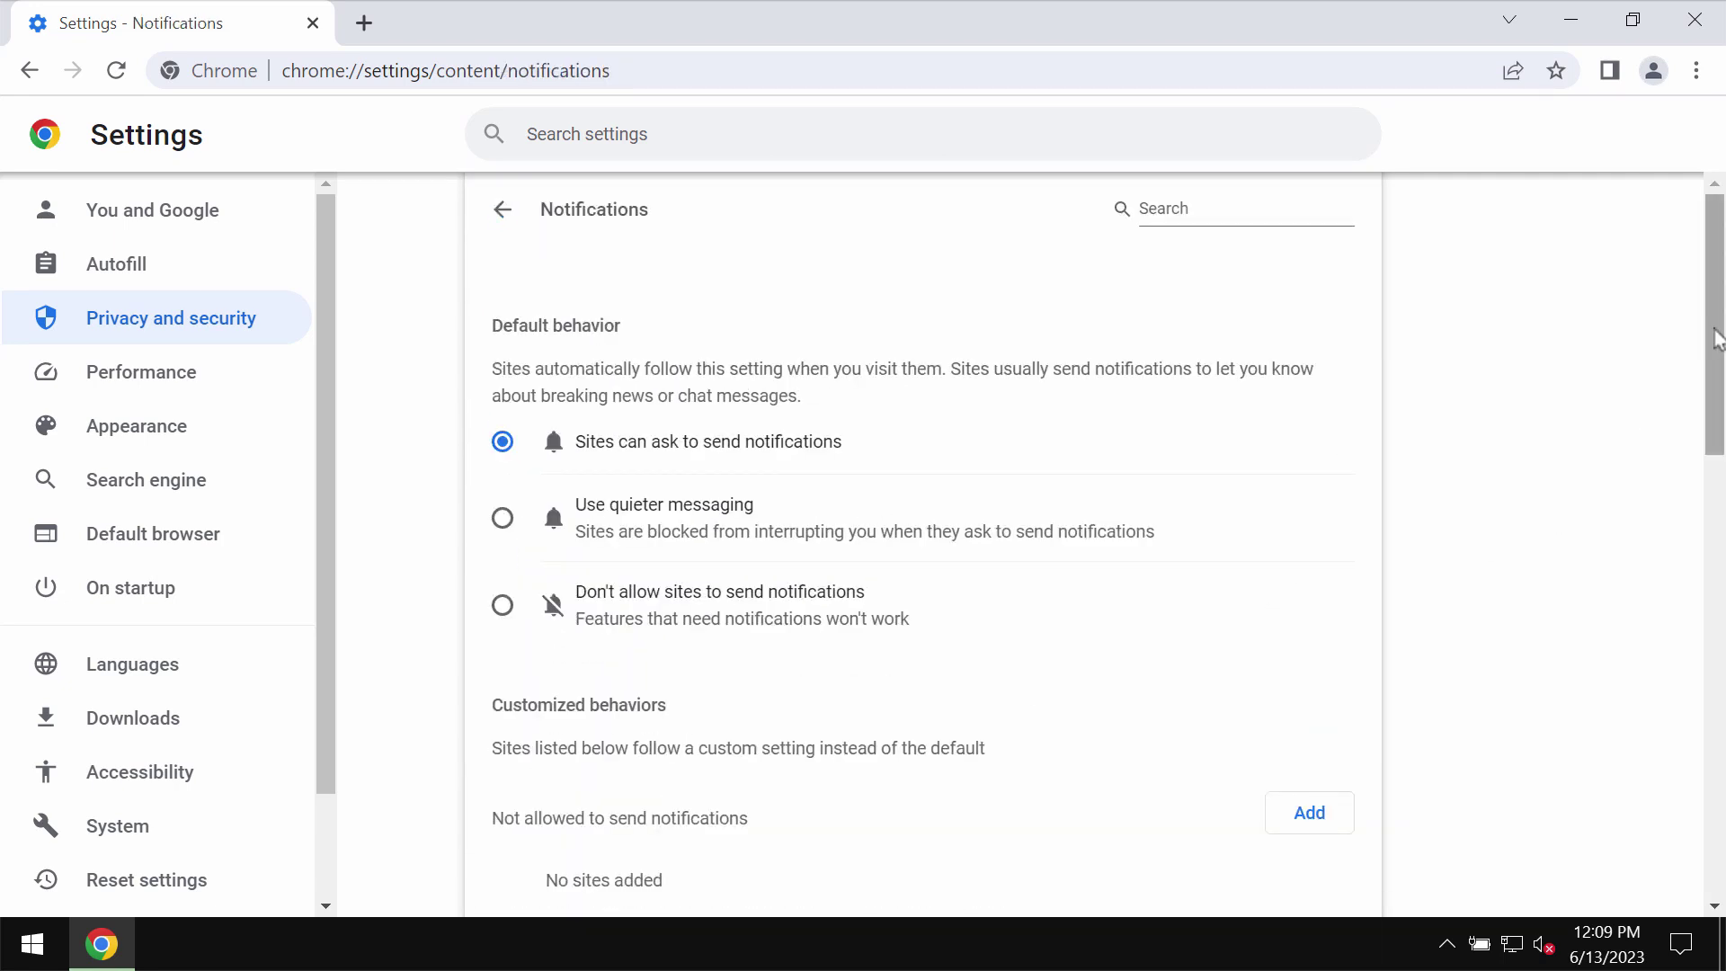
# Step: Remove notification permission for news-niyide.cc, atinsolutions.com, dispatchfeed.com and gtuvyu.com
pyautogui.moveTo(1717, 339); pyautogui.dragTo(1573, 520)
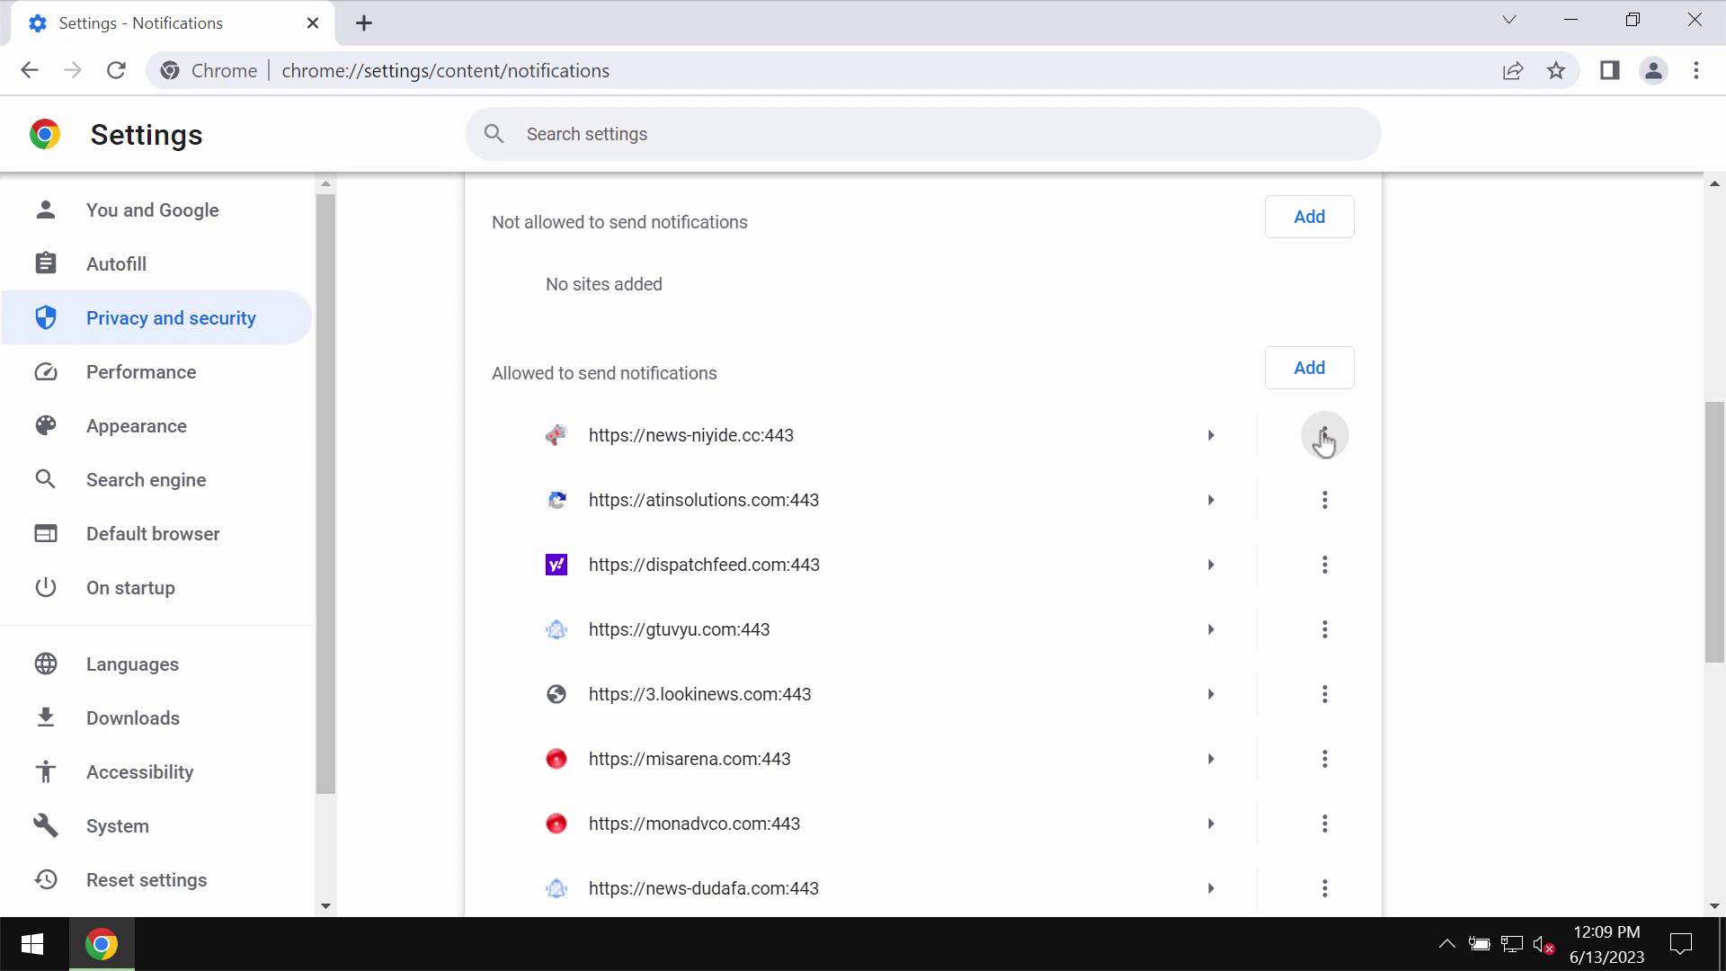
pyautogui.click(1325, 437)
pyautogui.click(1287, 529)
pyautogui.click(1326, 439)
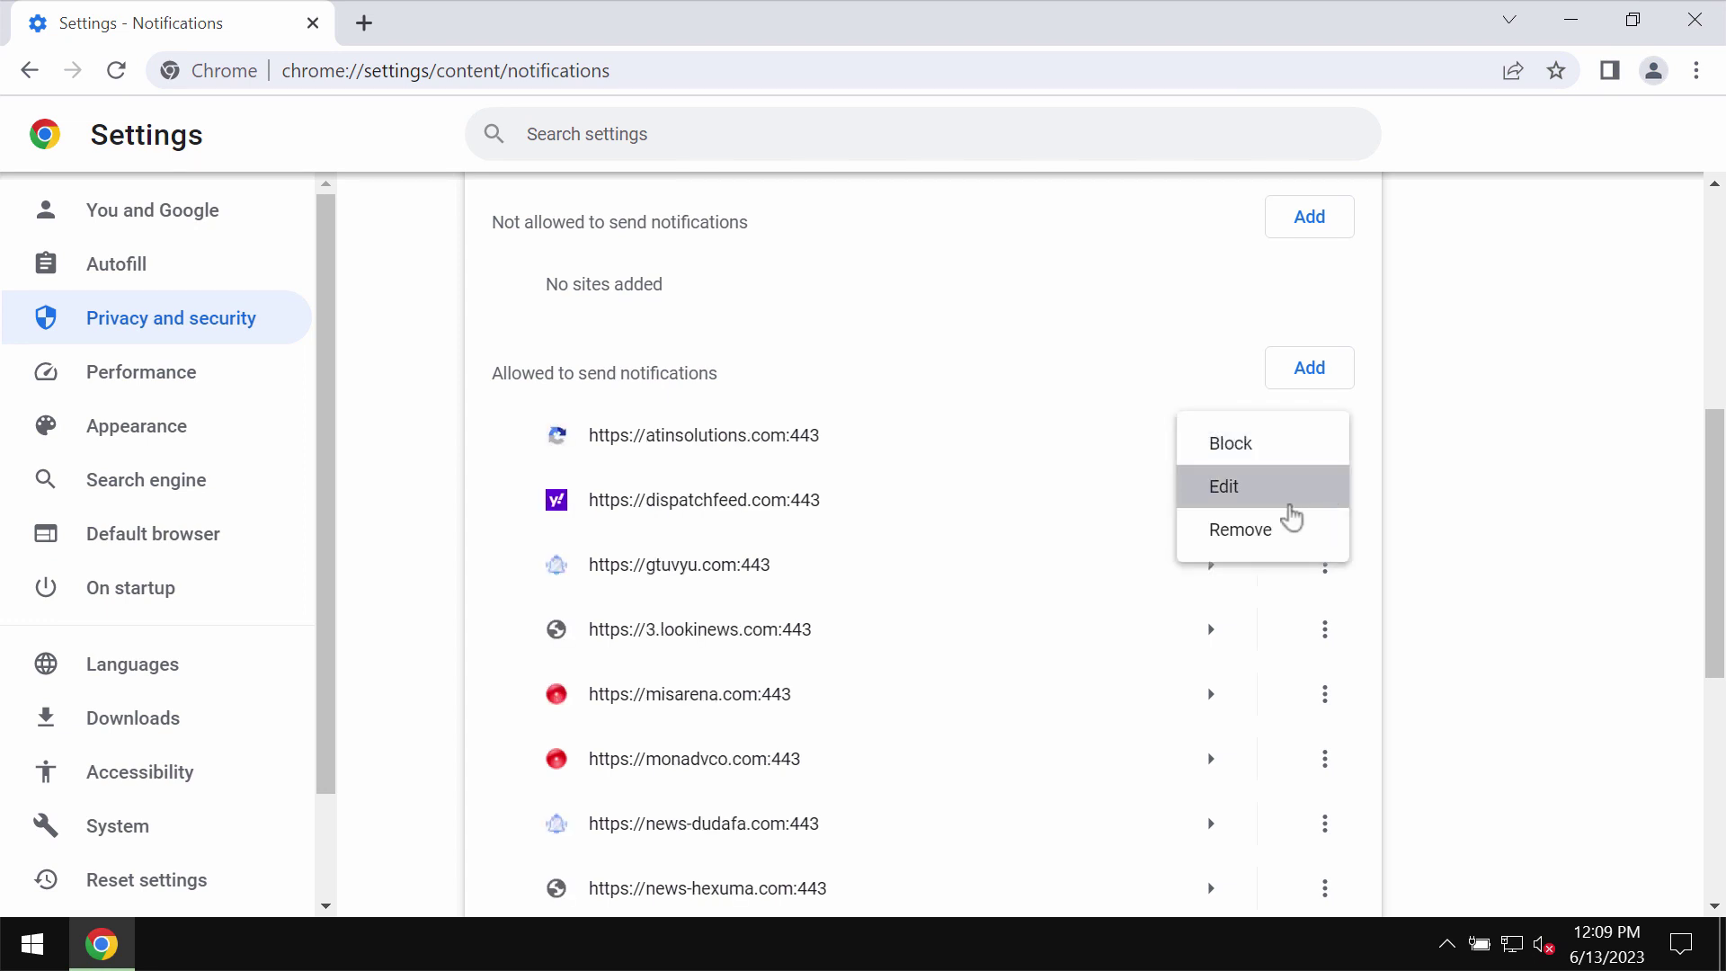
pyautogui.click(1288, 528)
pyautogui.click(1327, 437)
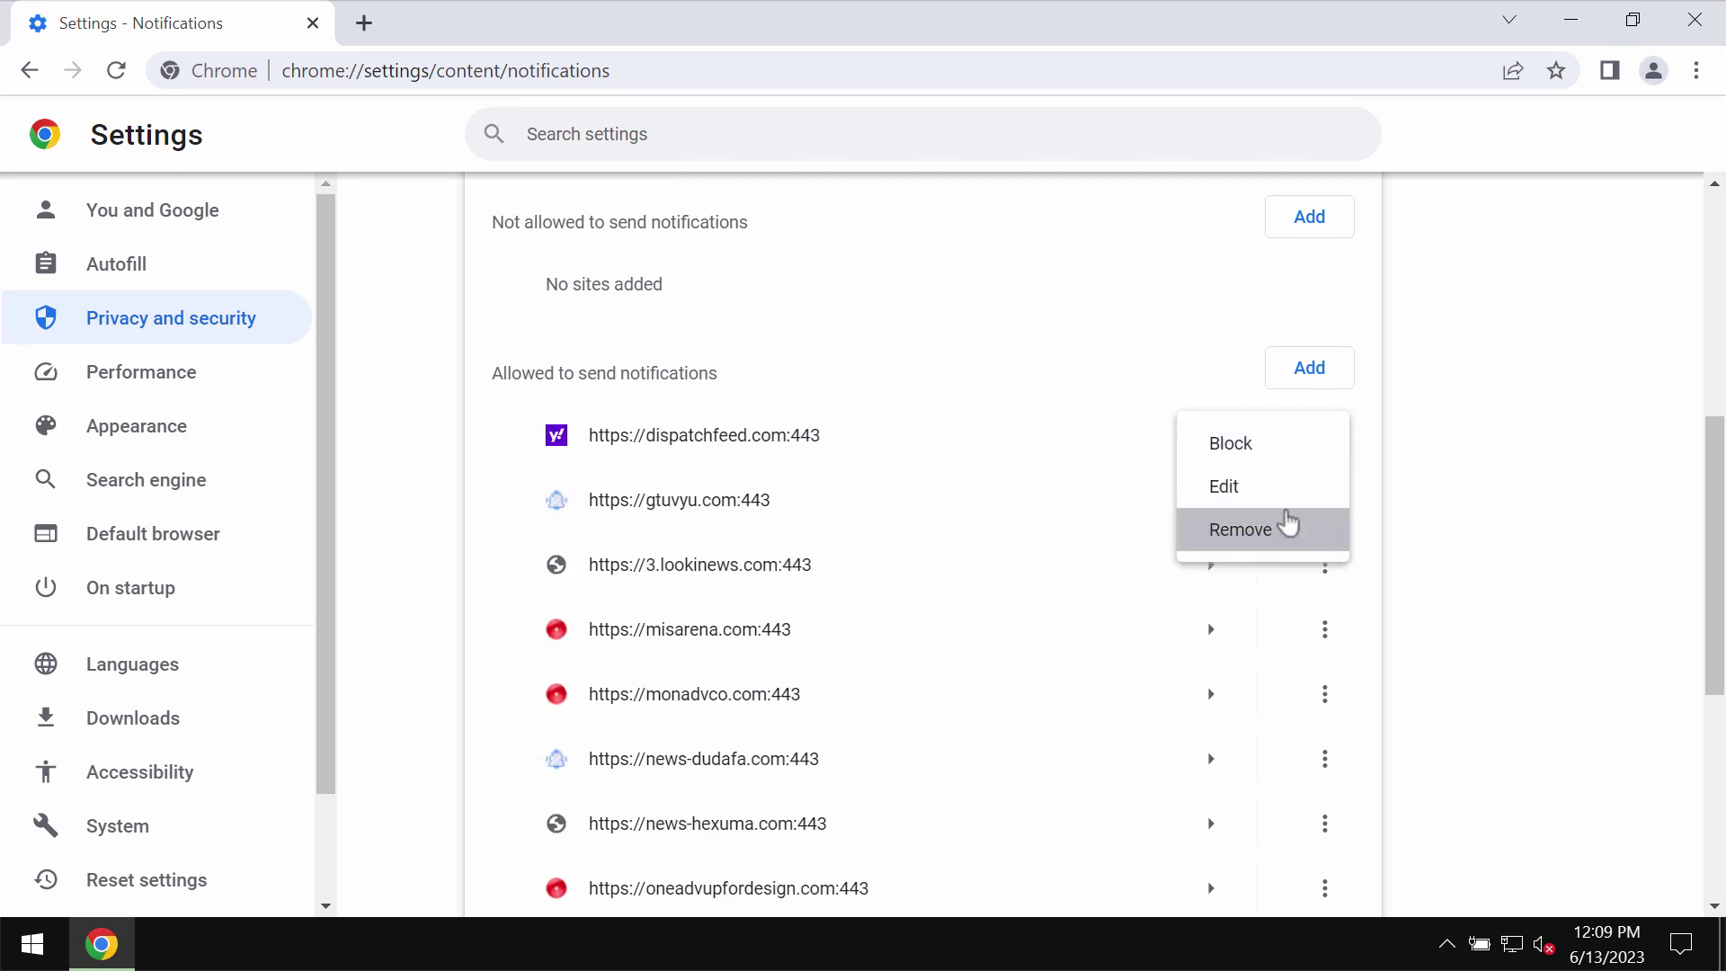
pyautogui.click(1288, 523)
pyautogui.click(1325, 437)
pyautogui.click(1288, 528)
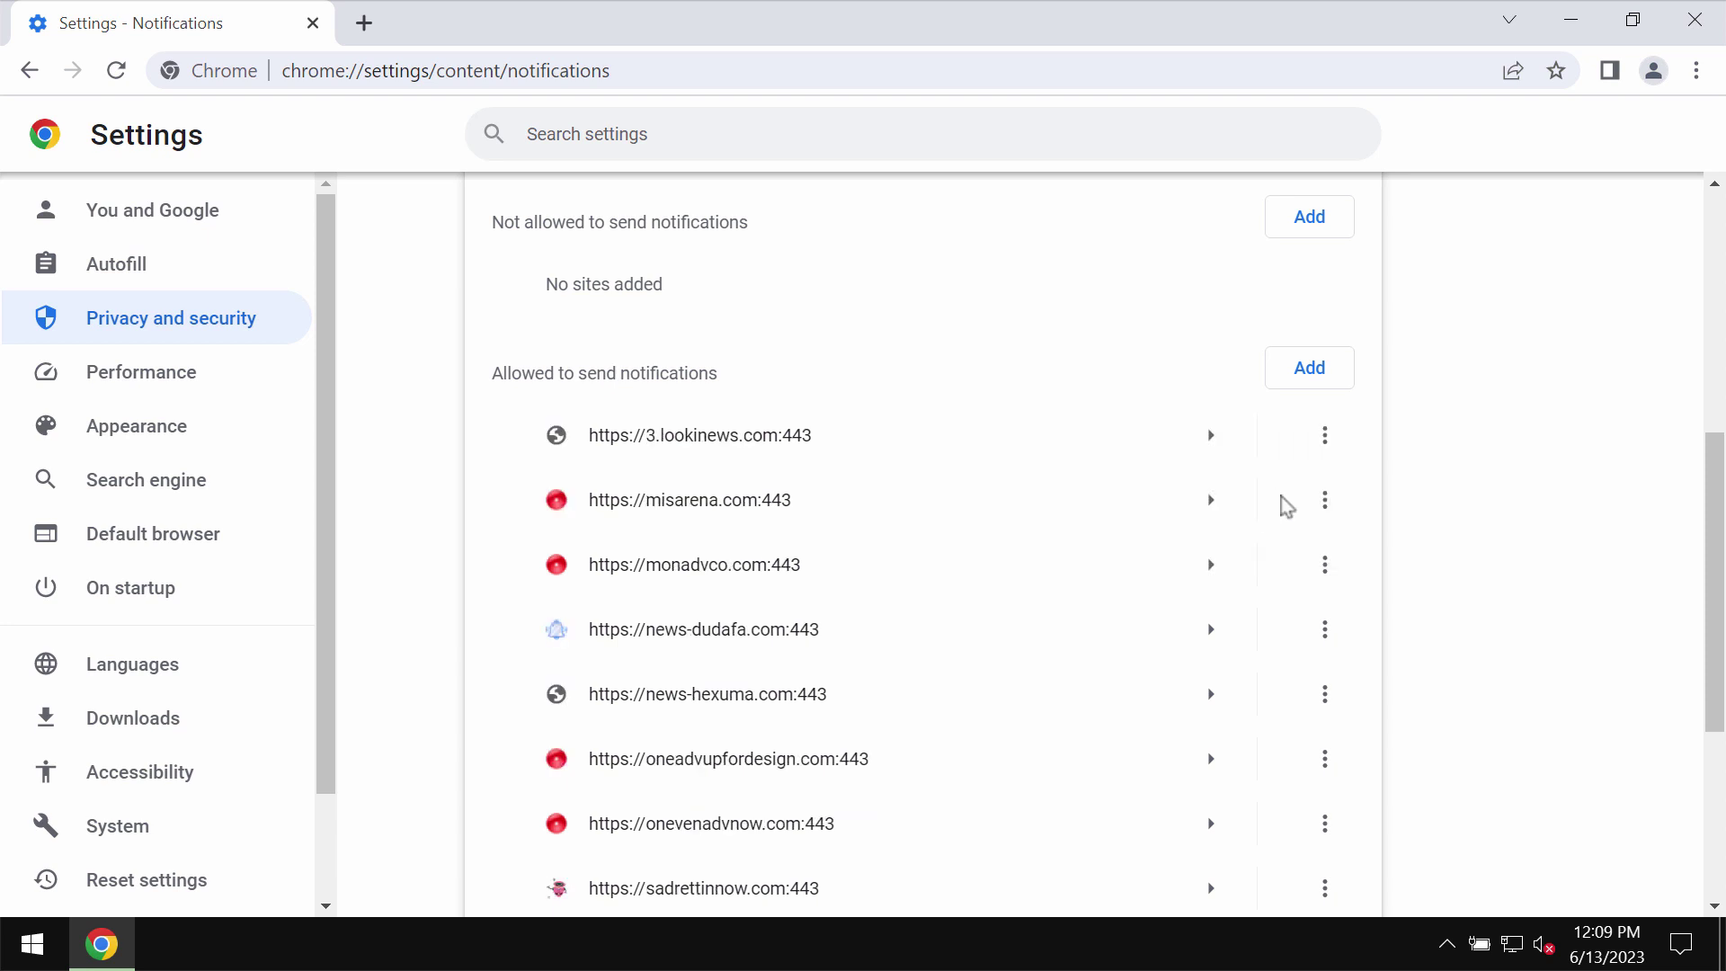
# Step: Remove 3.lookinews.com, misarena.com, monadvco.com and news-dudafa.com from the allowed notifications list
pyautogui.click(1325, 437)
pyautogui.click(1263, 529)
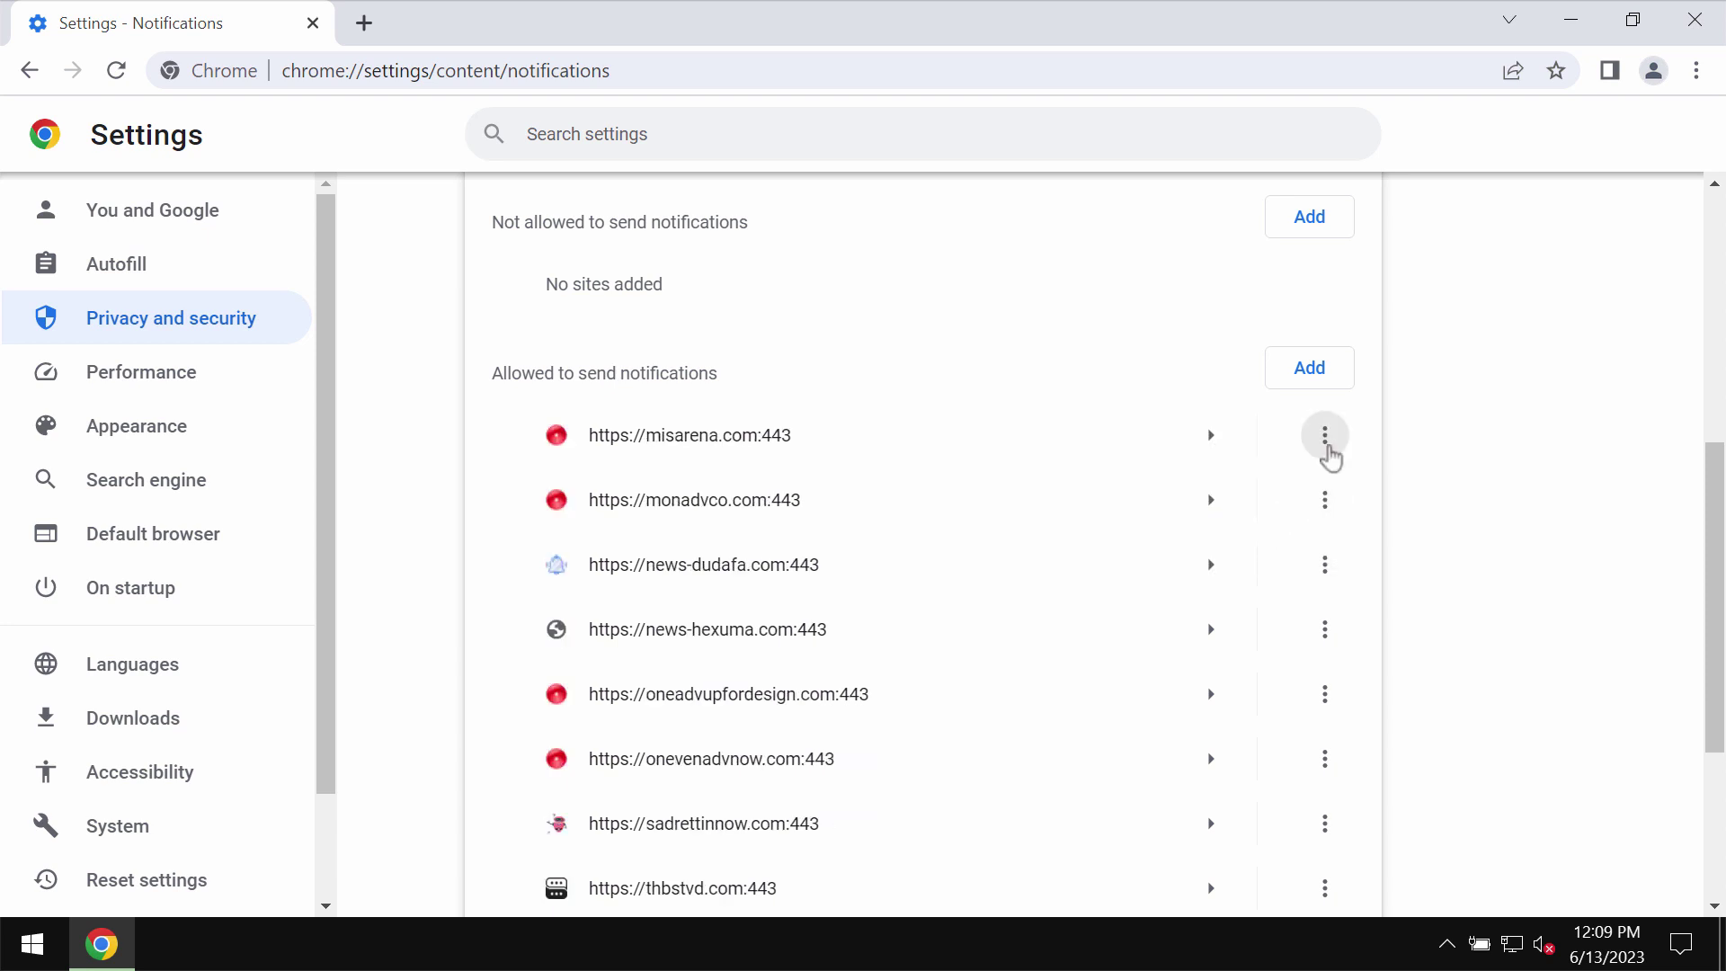
pyautogui.click(1325, 437)
pyautogui.click(1258, 529)
pyautogui.click(1325, 437)
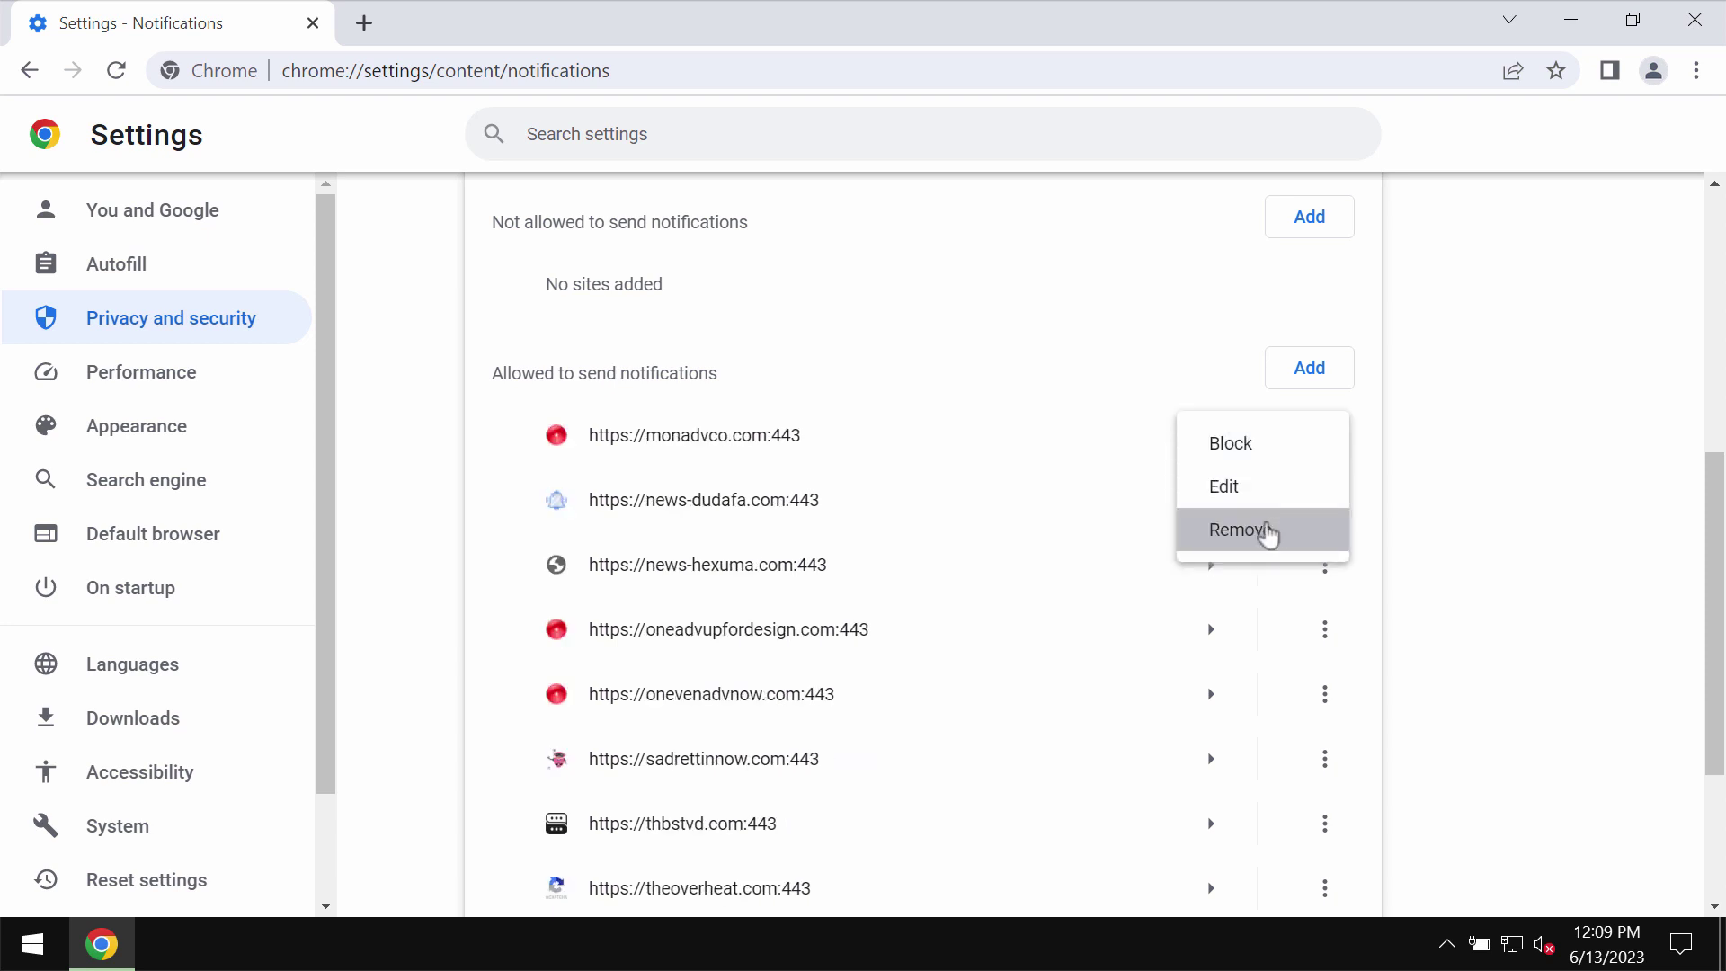
pyautogui.click(1268, 533)
pyautogui.click(1325, 437)
pyautogui.click(1246, 532)
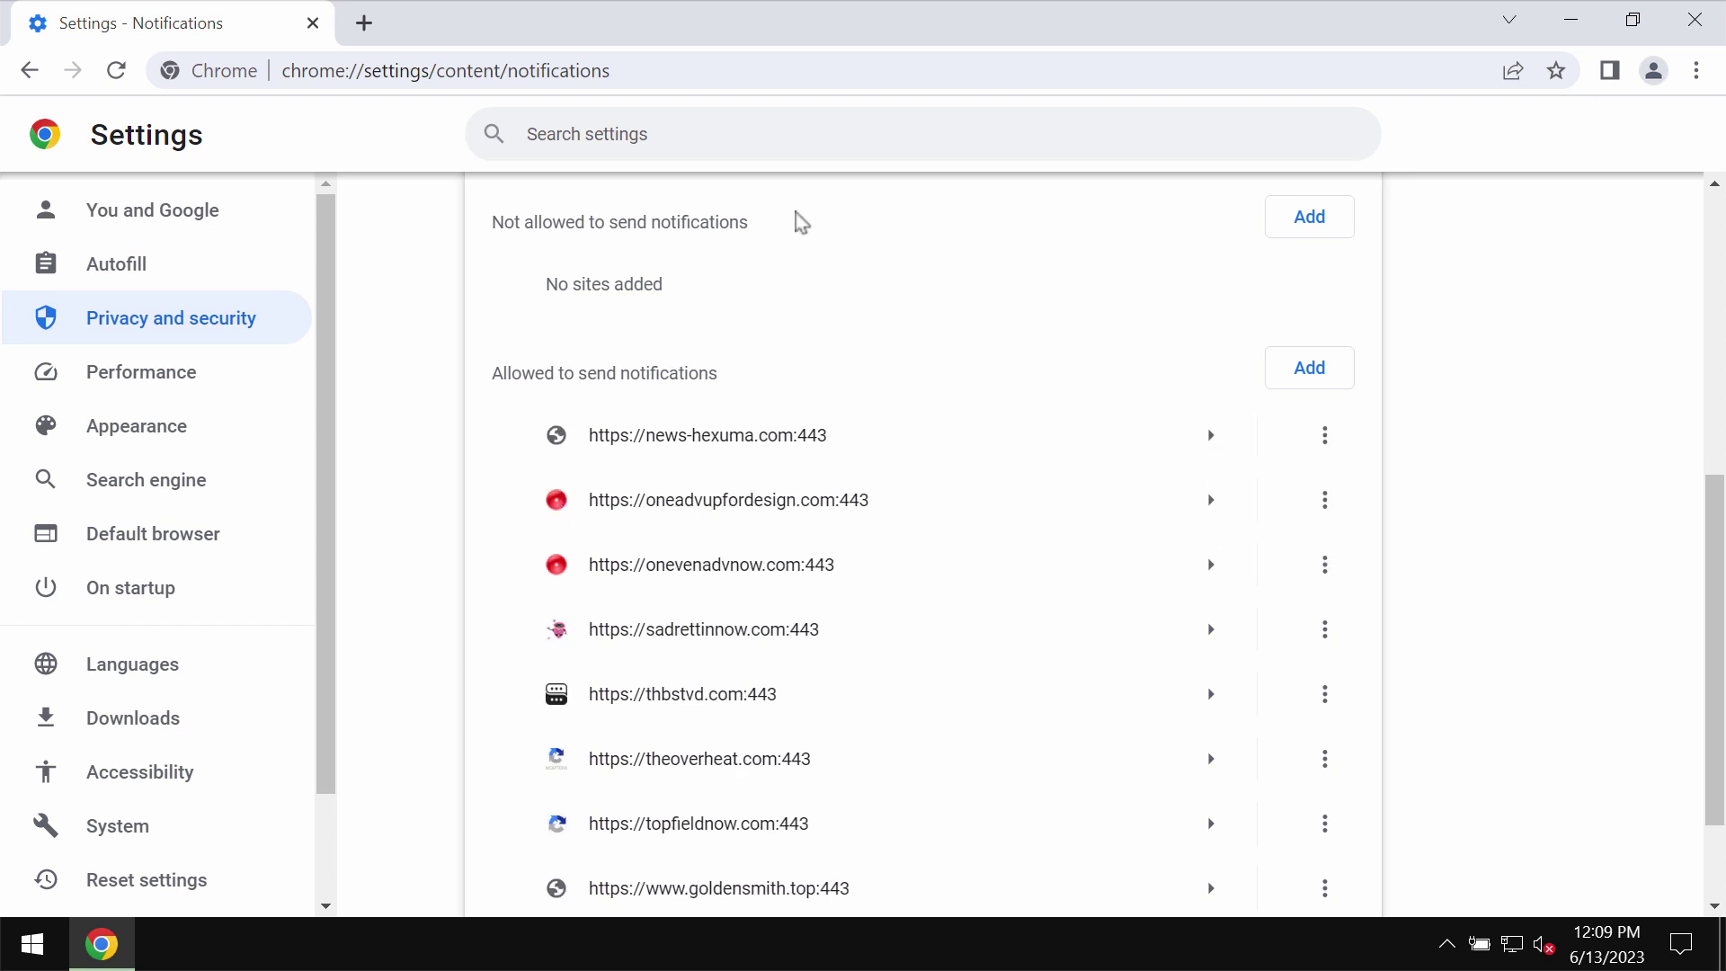
pyautogui.click(824, 54)
# Step: Load combocleaner.com from the address bar suggestion, then minimize Chrome
pyautogui.write('combocleaner.com')
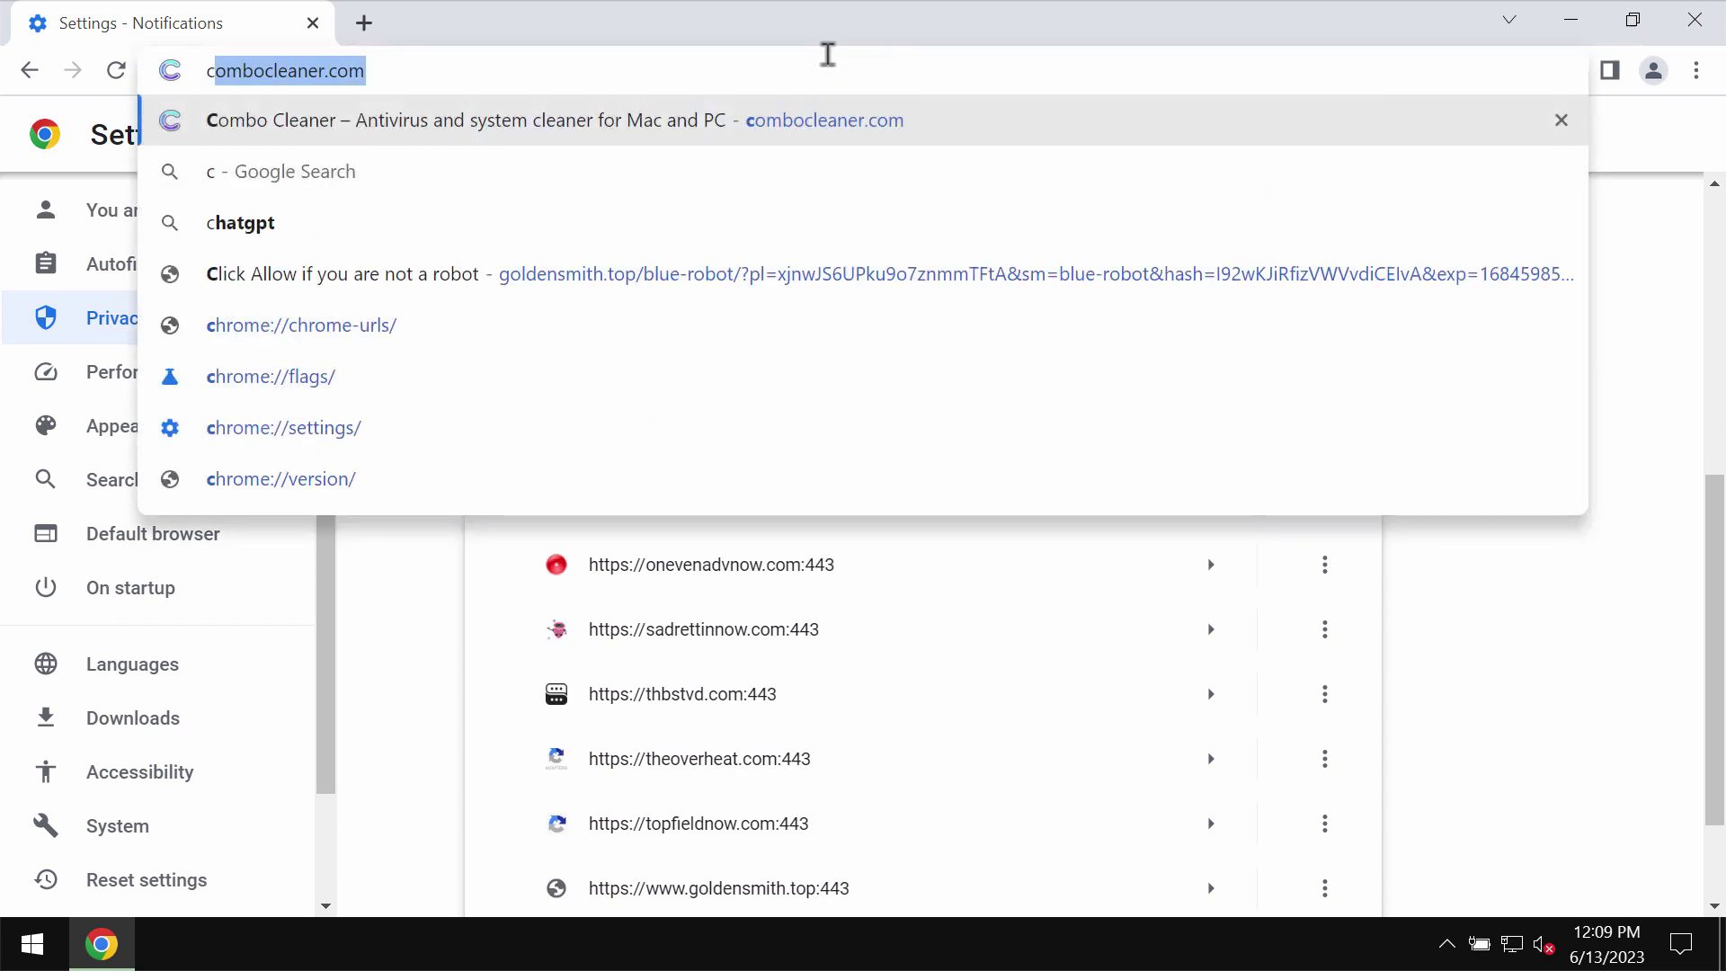
pyautogui.press('Return')
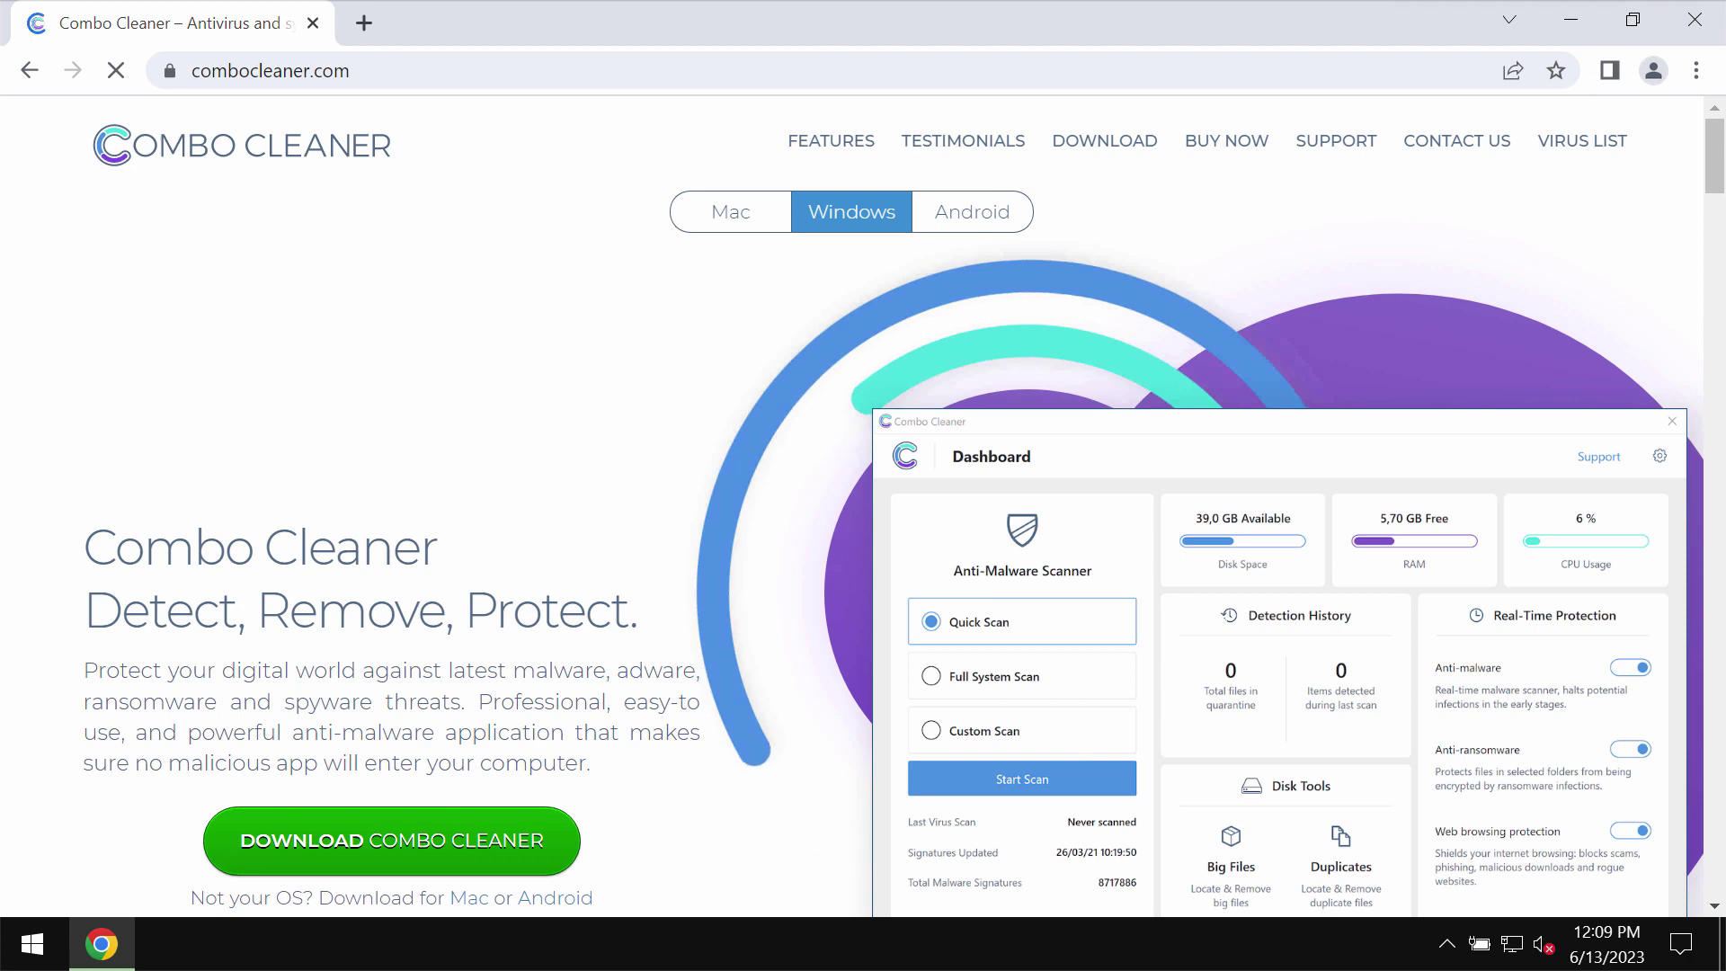
pyautogui.click(1571, 20)
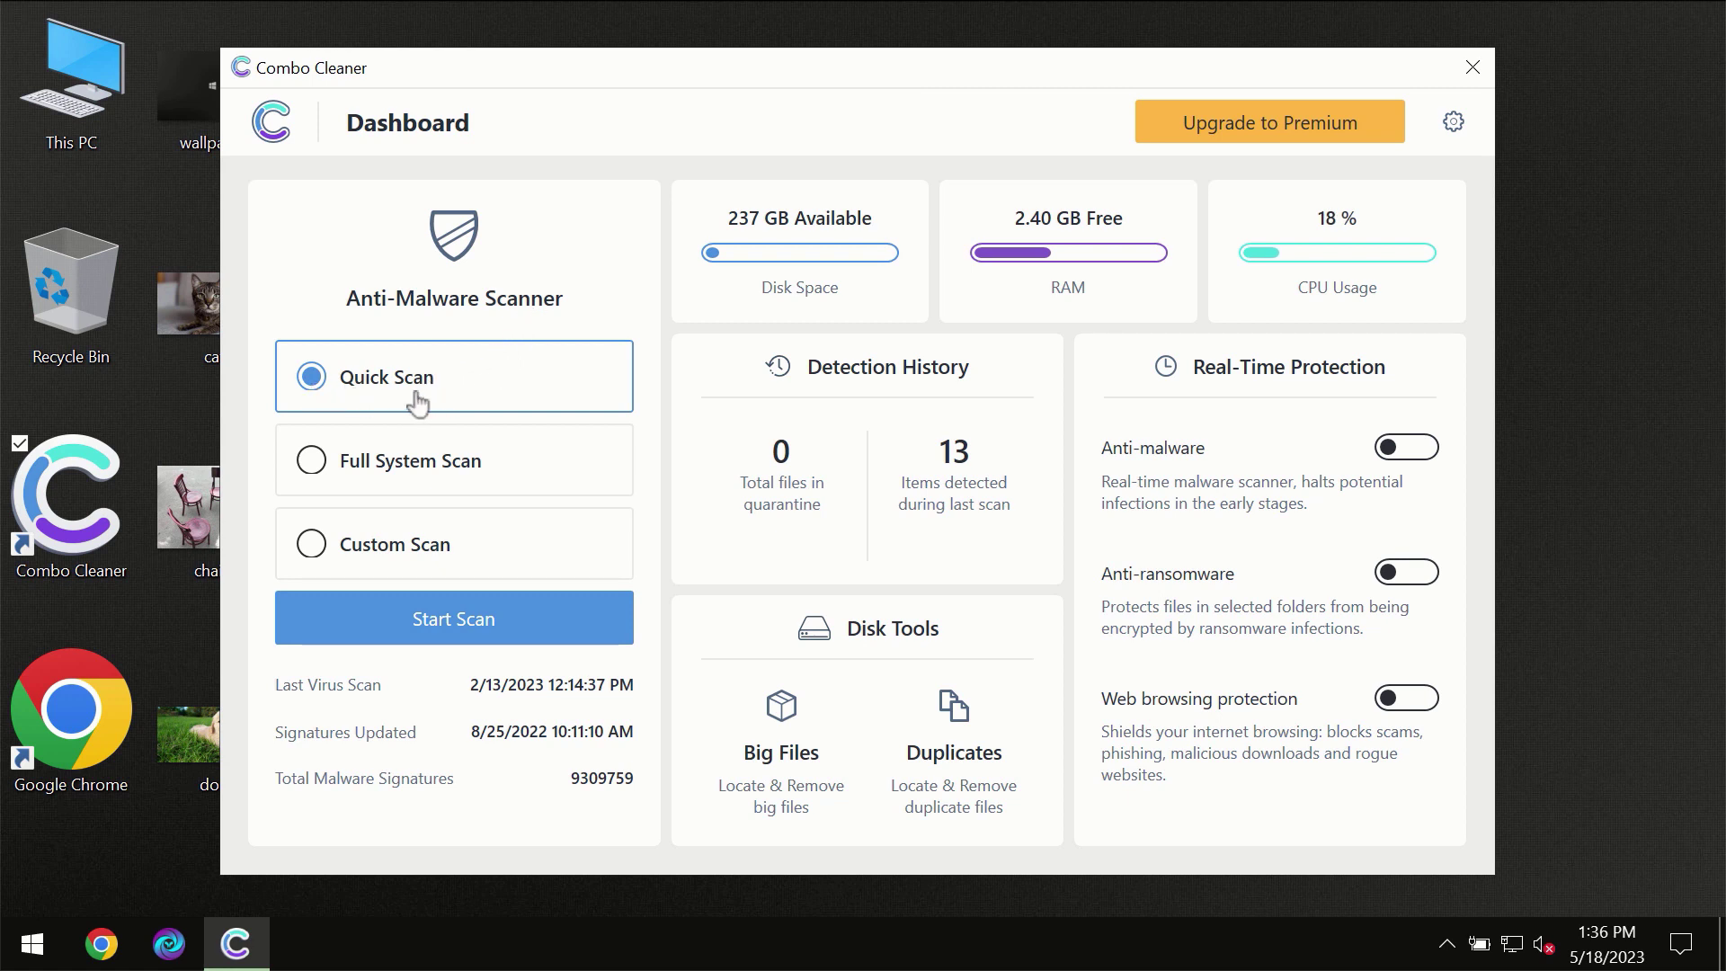
# Step: Start a Quick Scan from the Combo Cleaner dashboard
pyautogui.click(443, 630)
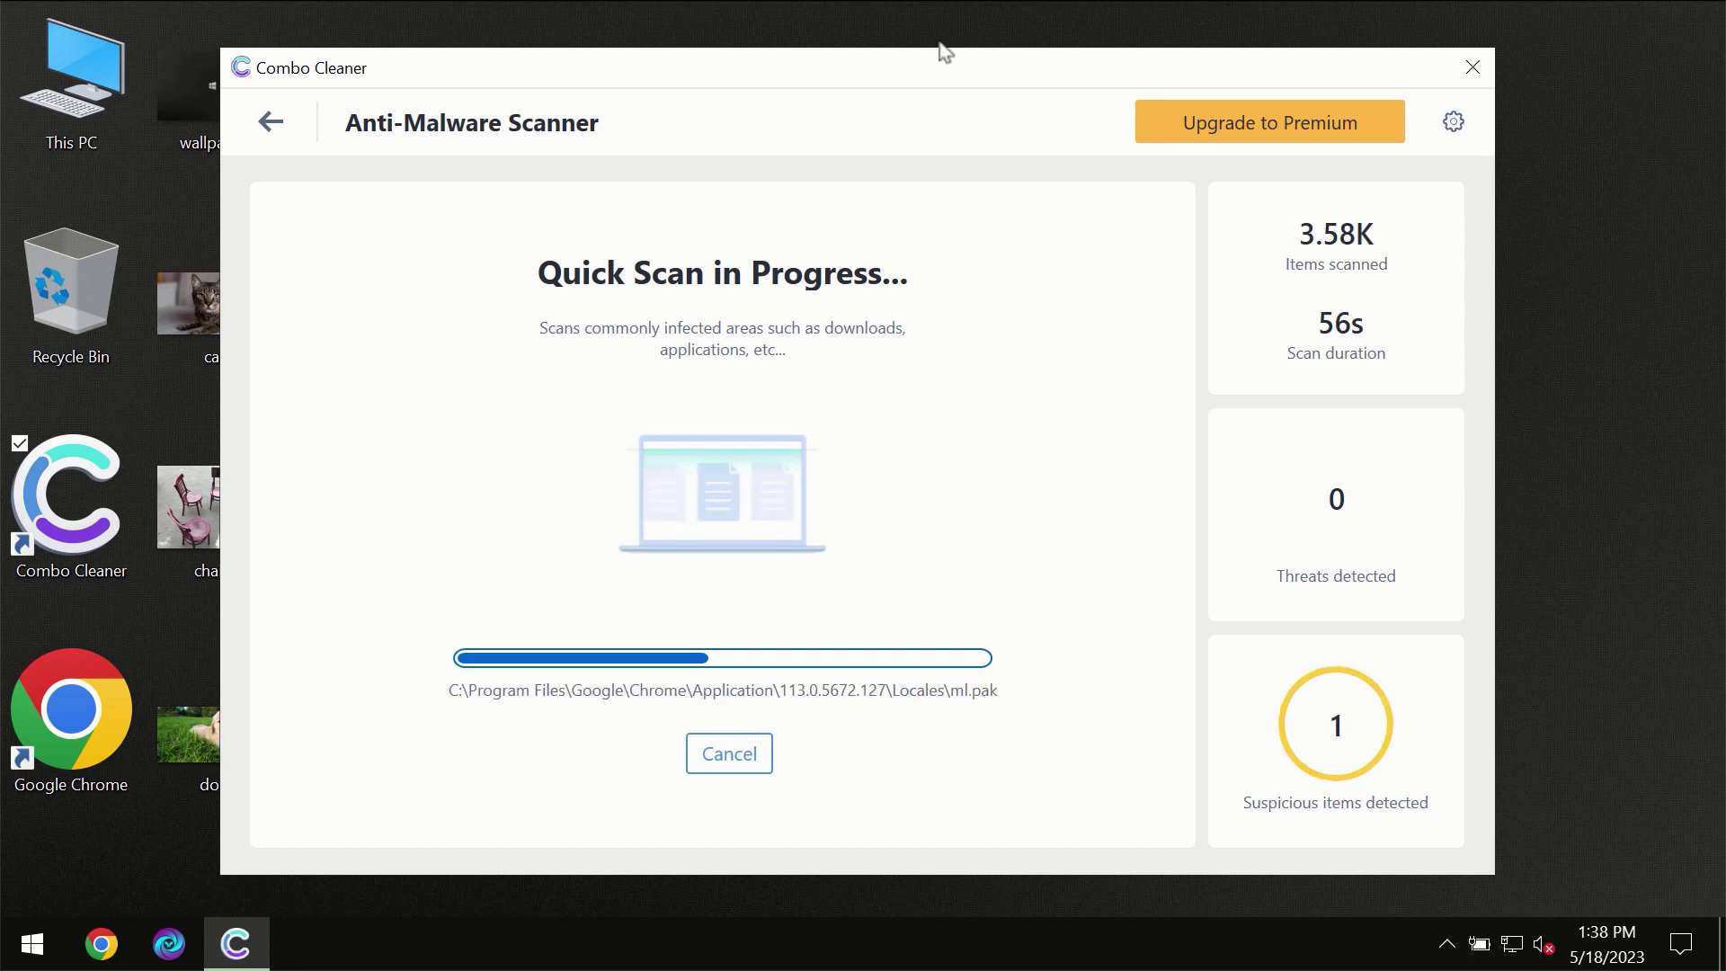
# Step: Check the Anti-Ransomware settings tab, then go back to the dashboard
pyautogui.click(1457, 123)
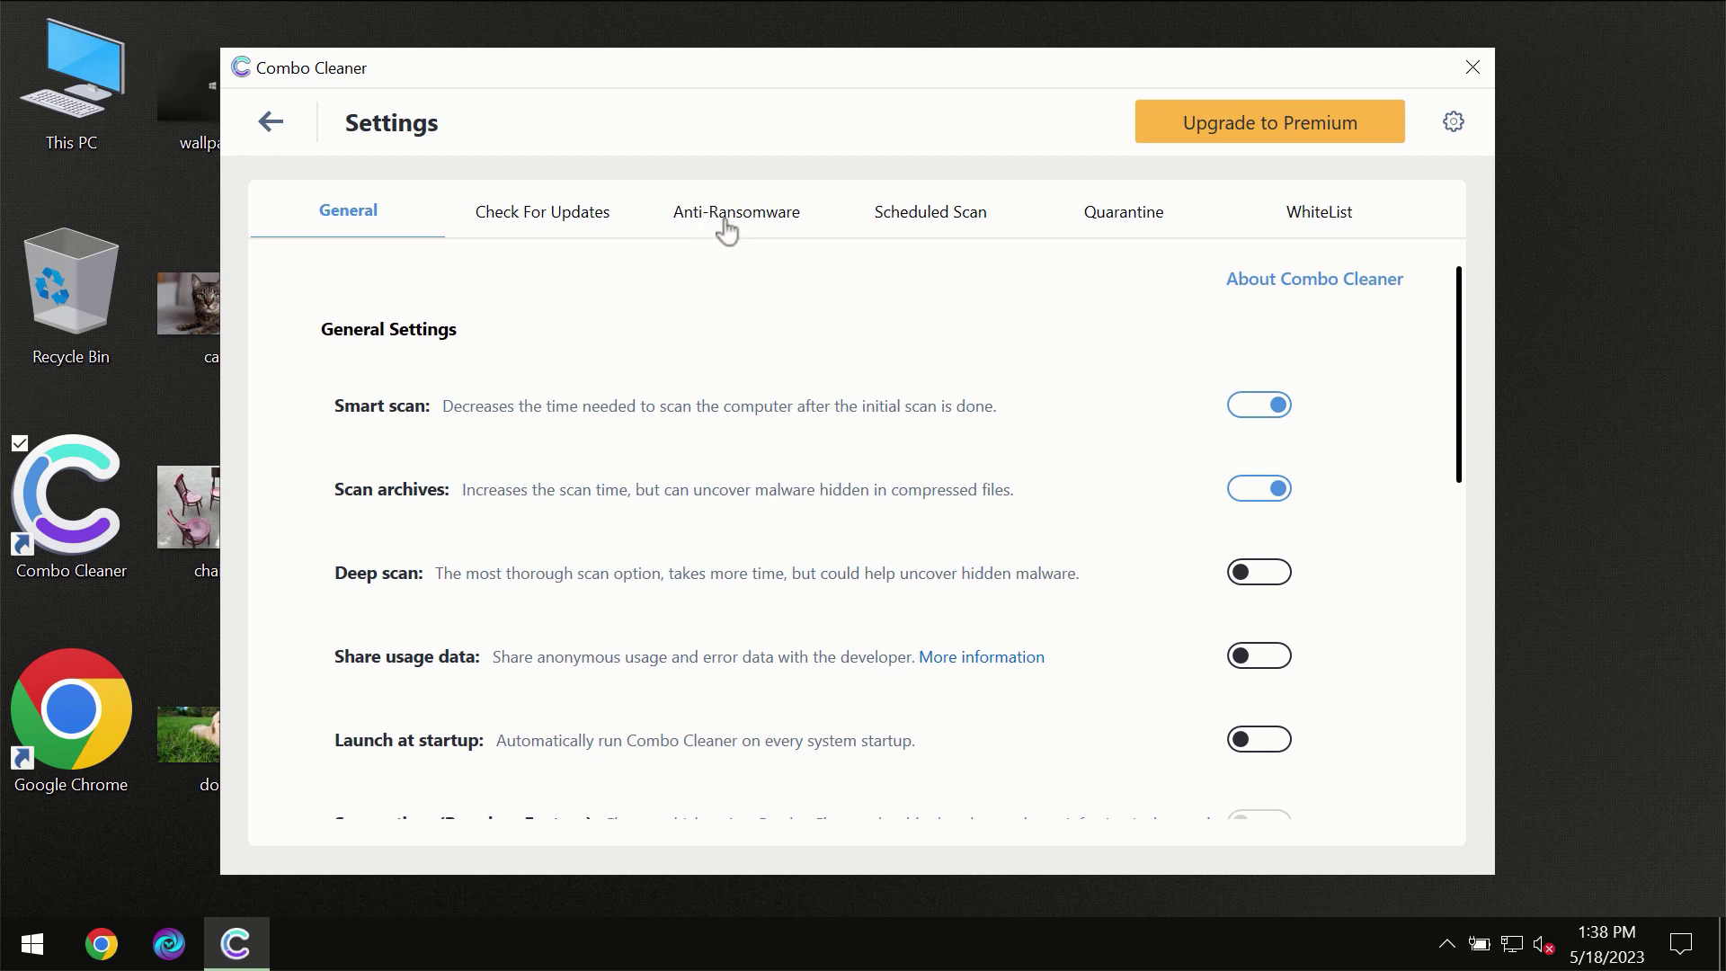
pyautogui.click(727, 227)
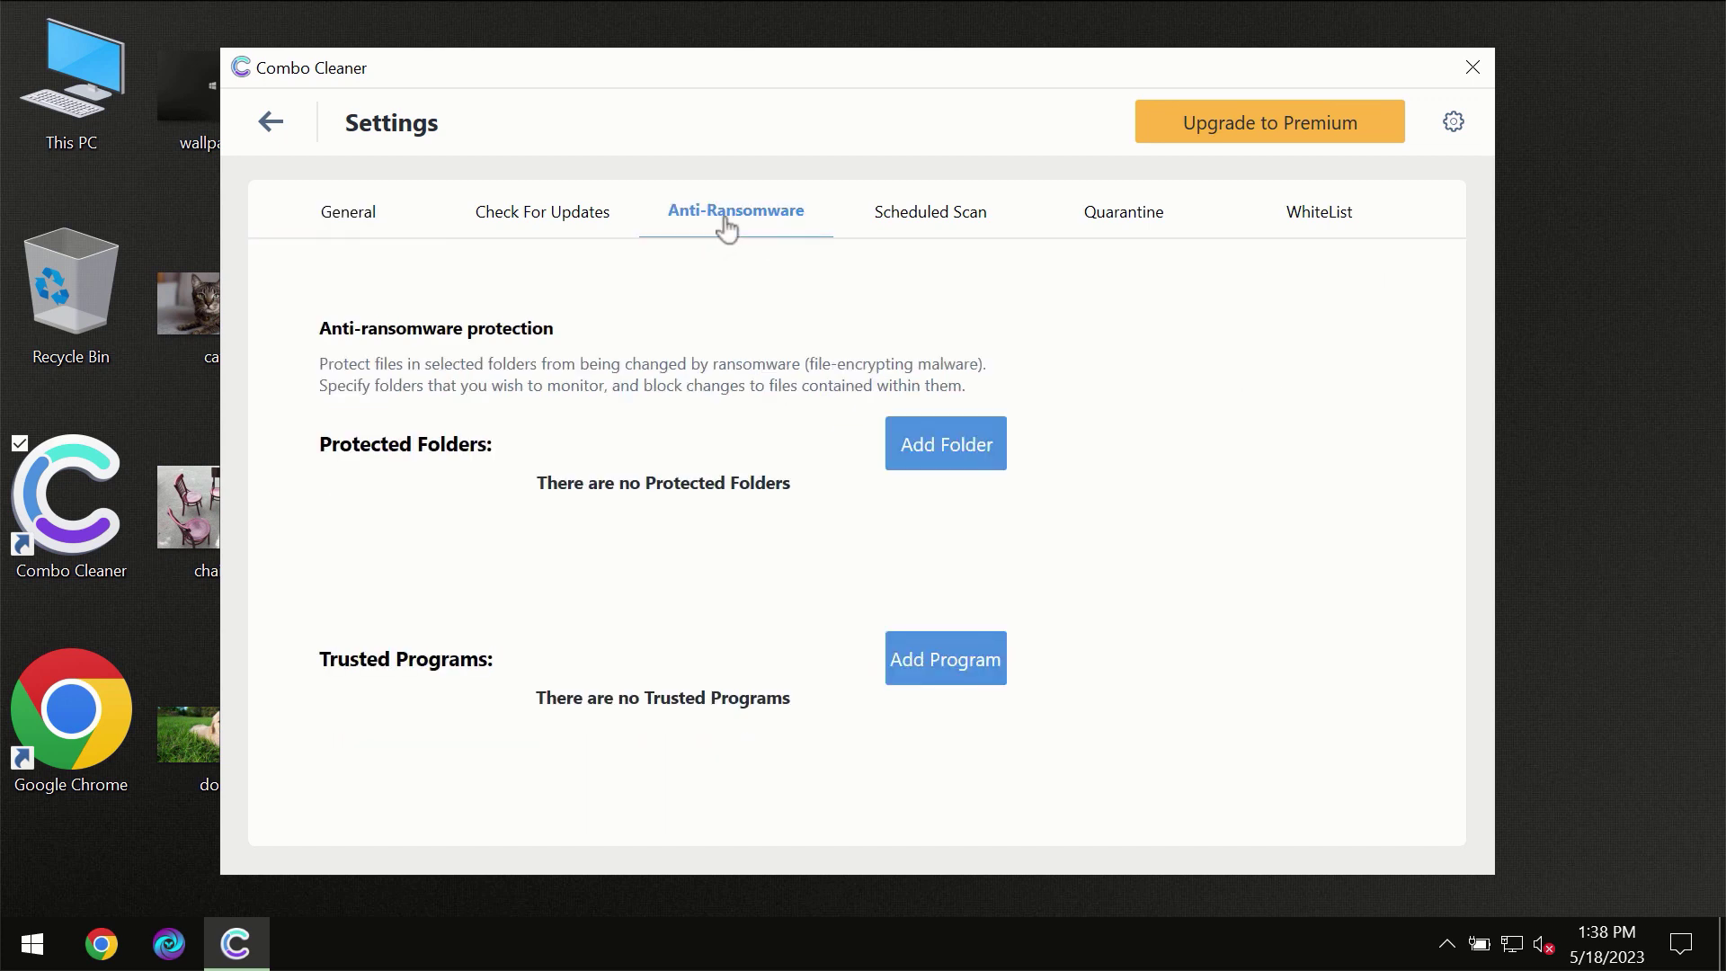
pyautogui.click(271, 124)
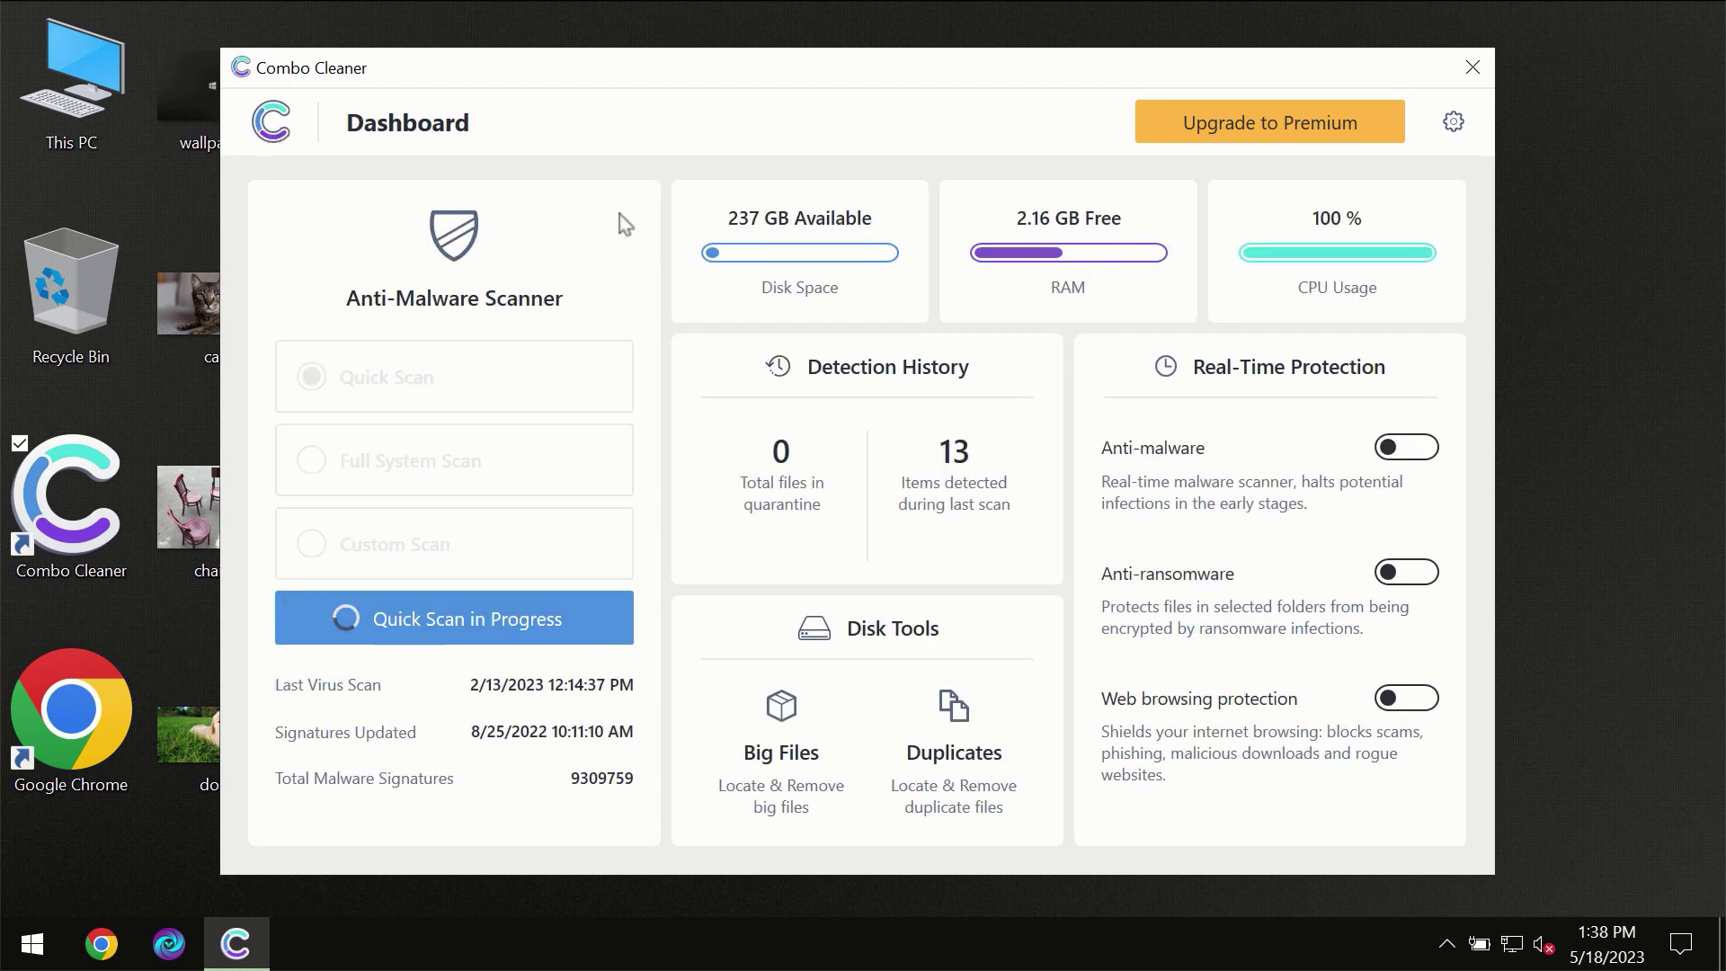
# Step: Let the Quick Scan finish with one spam adware item found, then open Upgrade to Premium
pyautogui.click(499, 629)
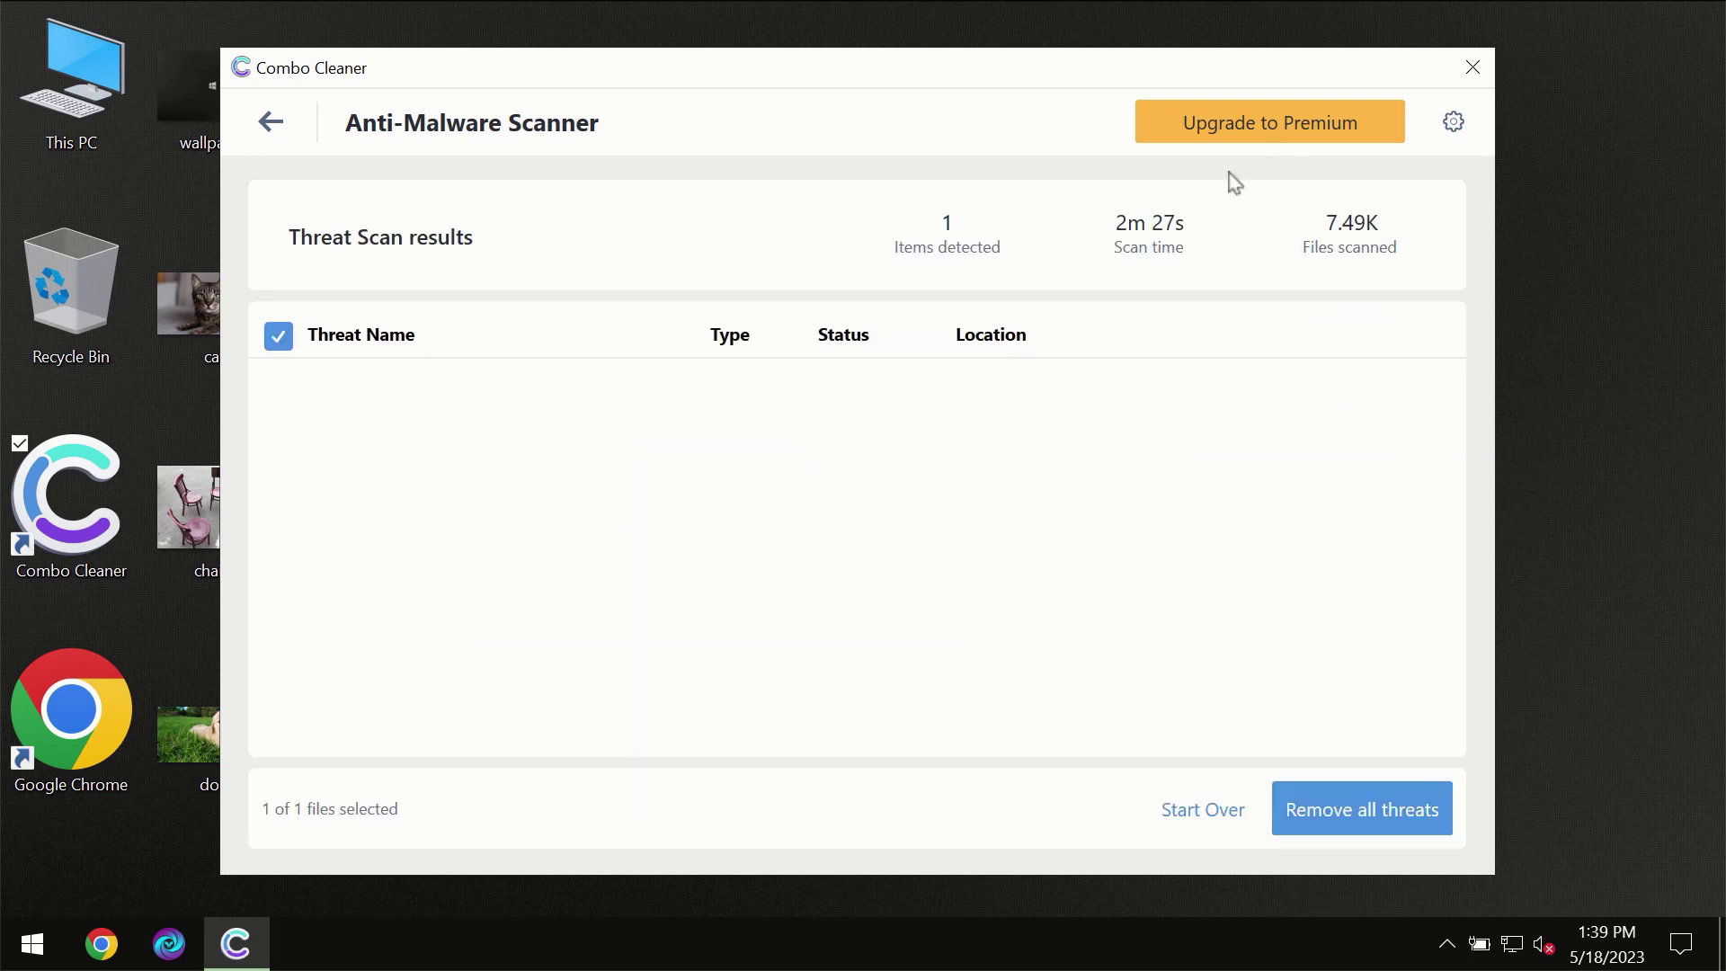
pyautogui.click(1241, 126)
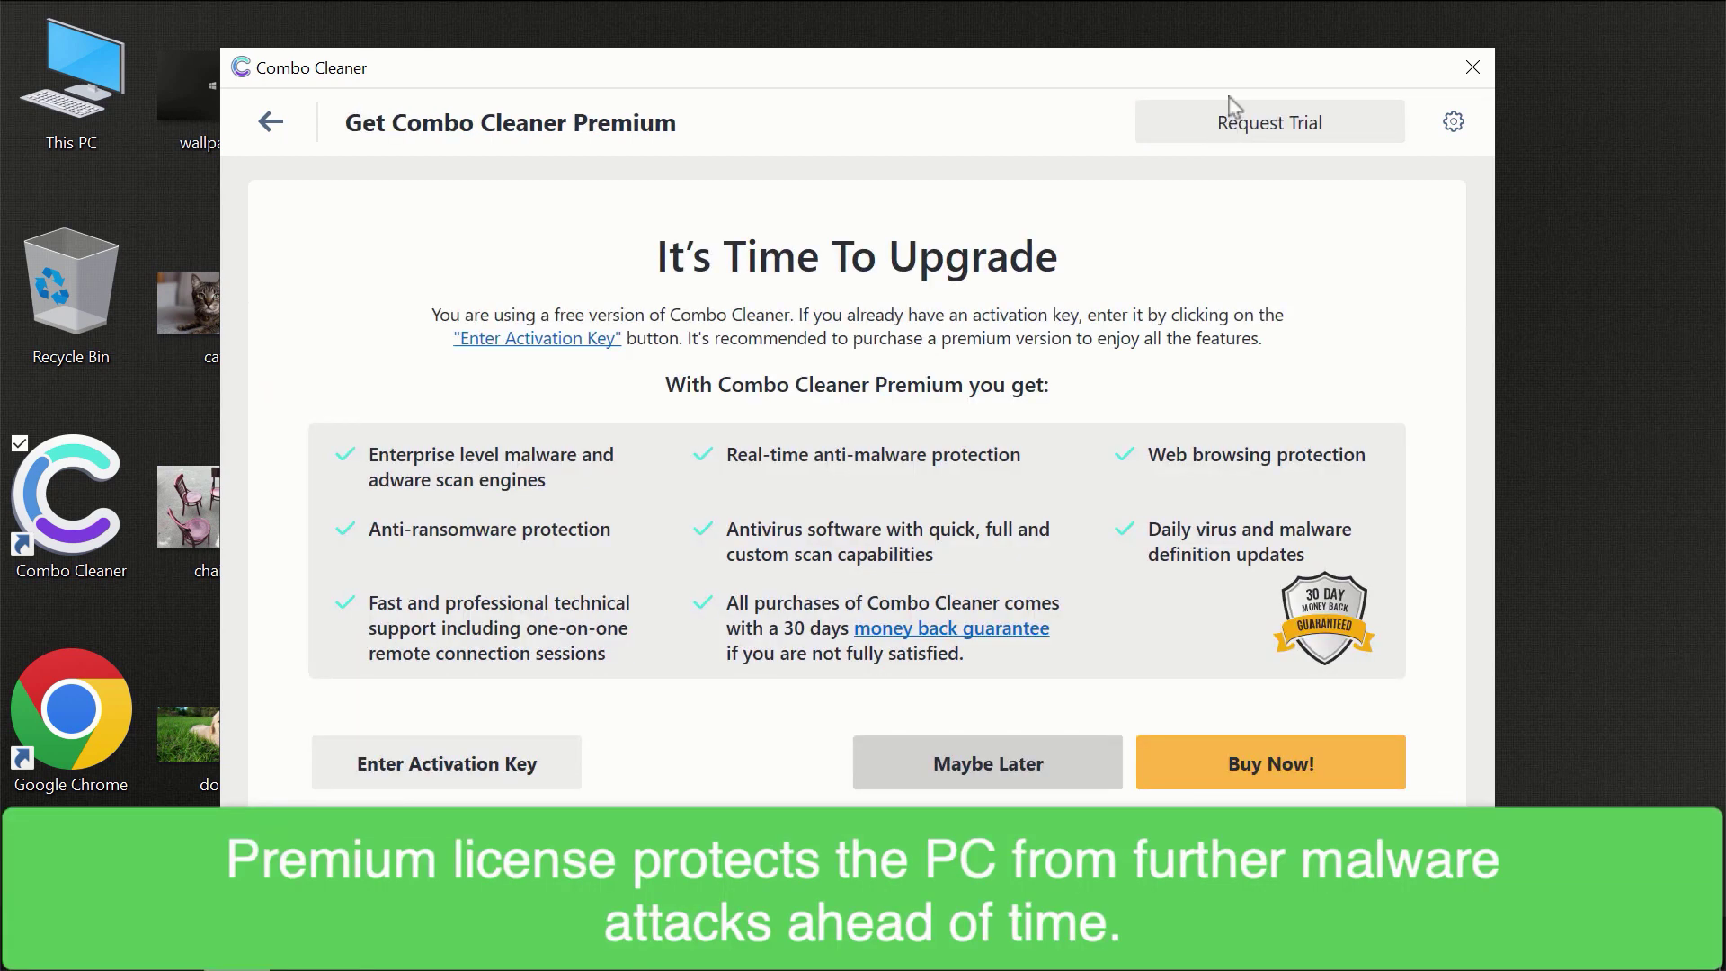